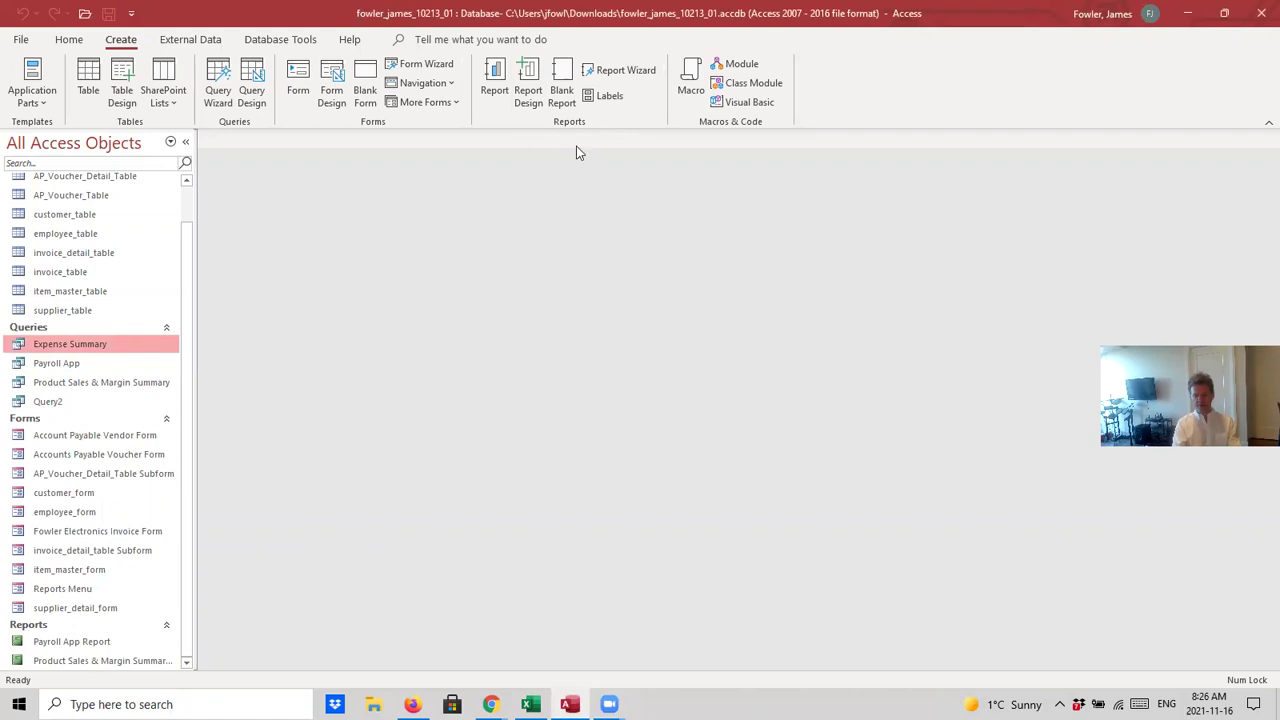
Build a wizard report from all Expense Summary query fields, skip grouping and sorting, and use tabular landscape layout
{"action": "left_click", "coordinate": [618, 72]}
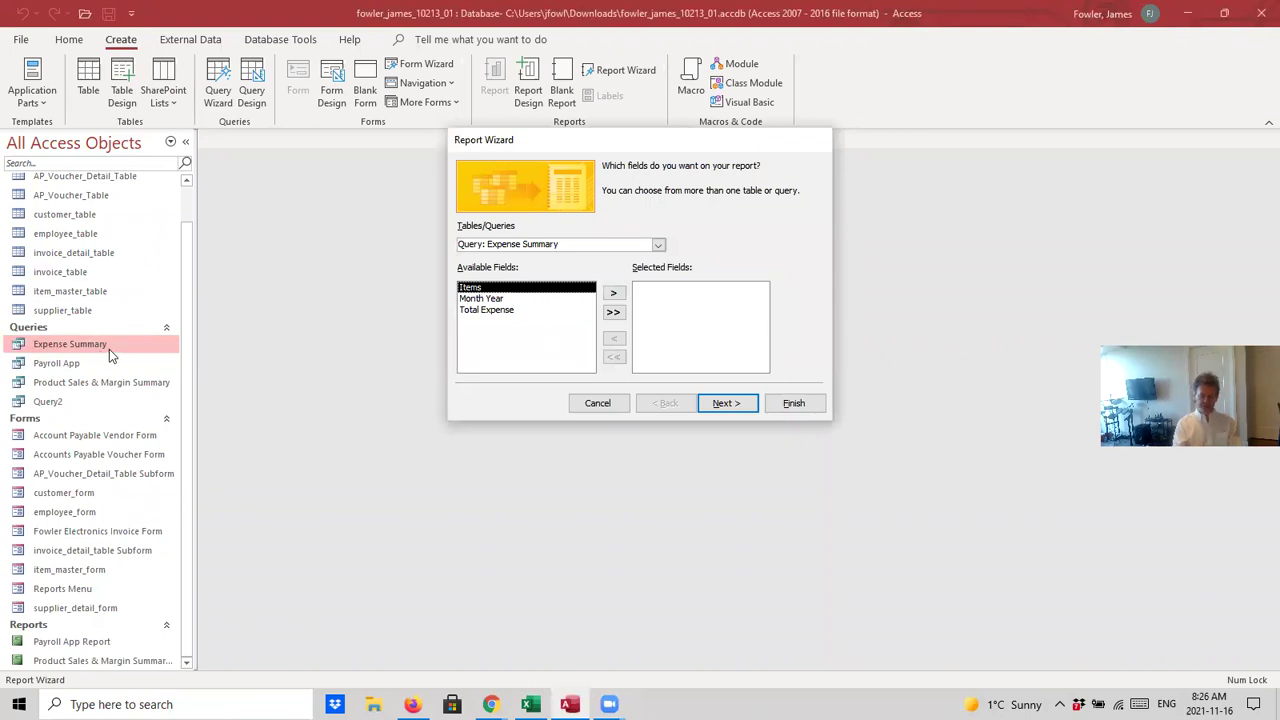
{"action": "left_click", "coordinate": [658, 246]}
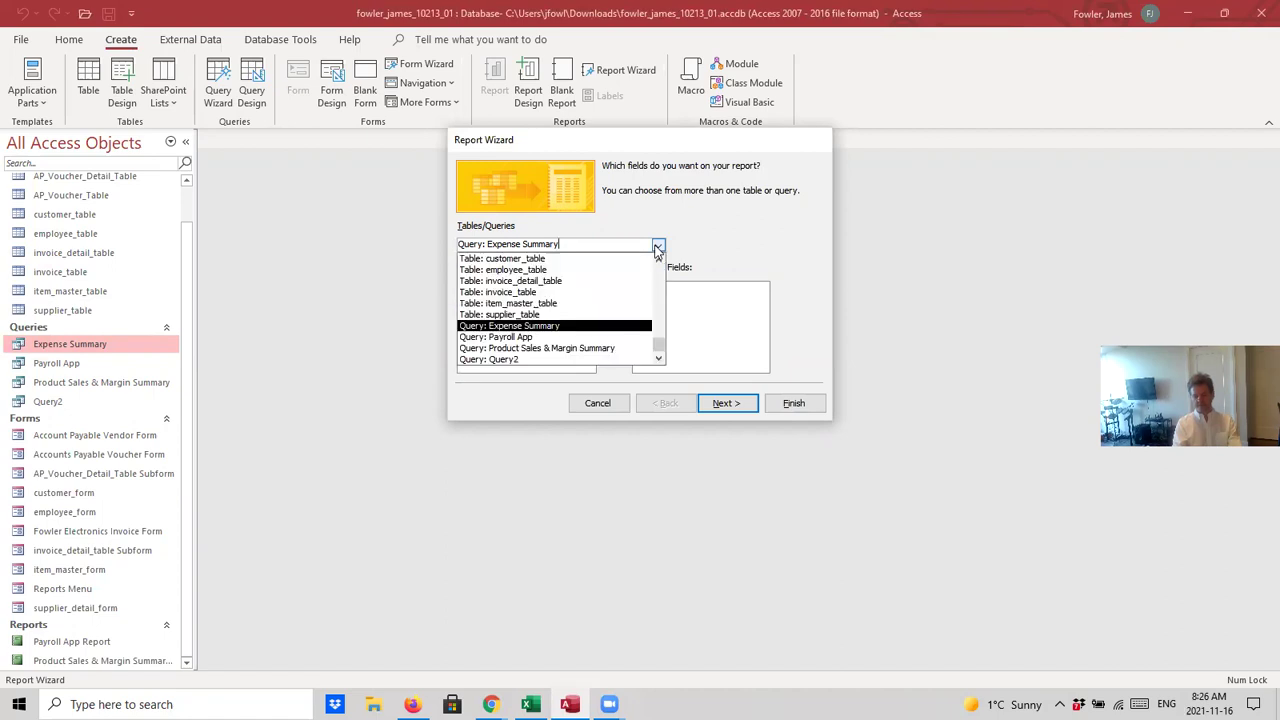
{"action": "left_click", "coordinate": [640, 326]}
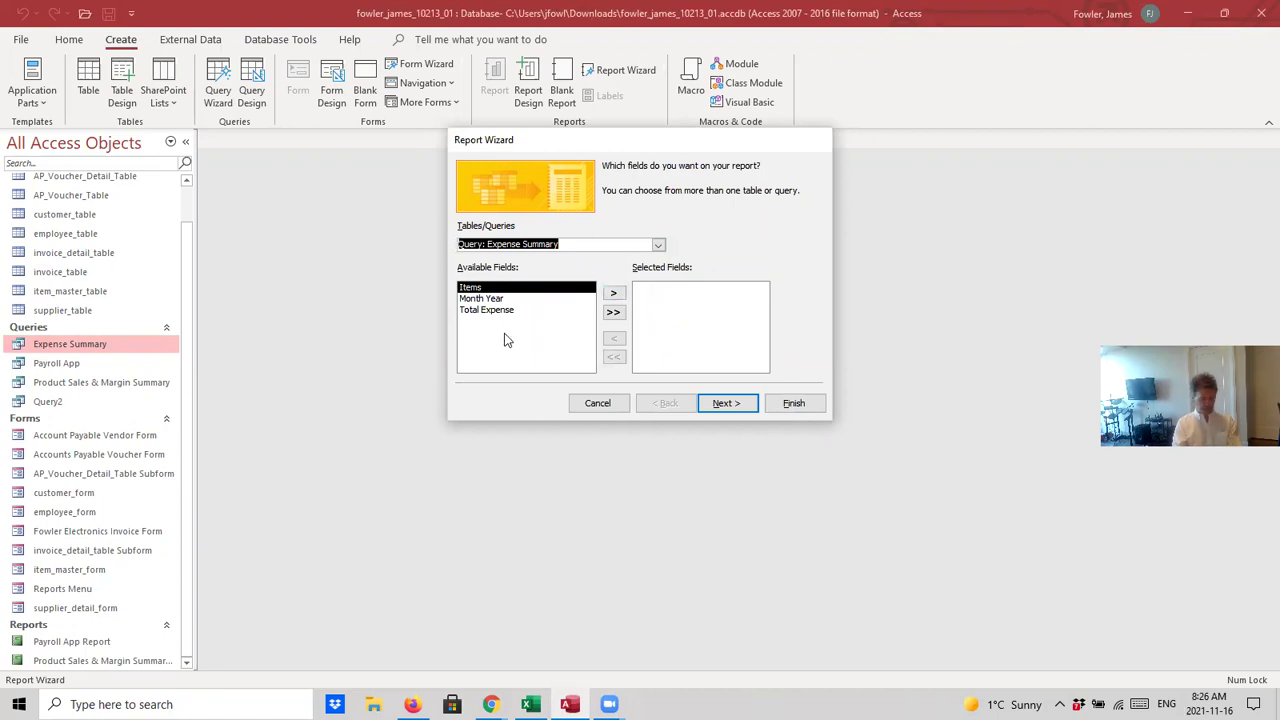
{"action": "left_click", "coordinate": [614, 314]}
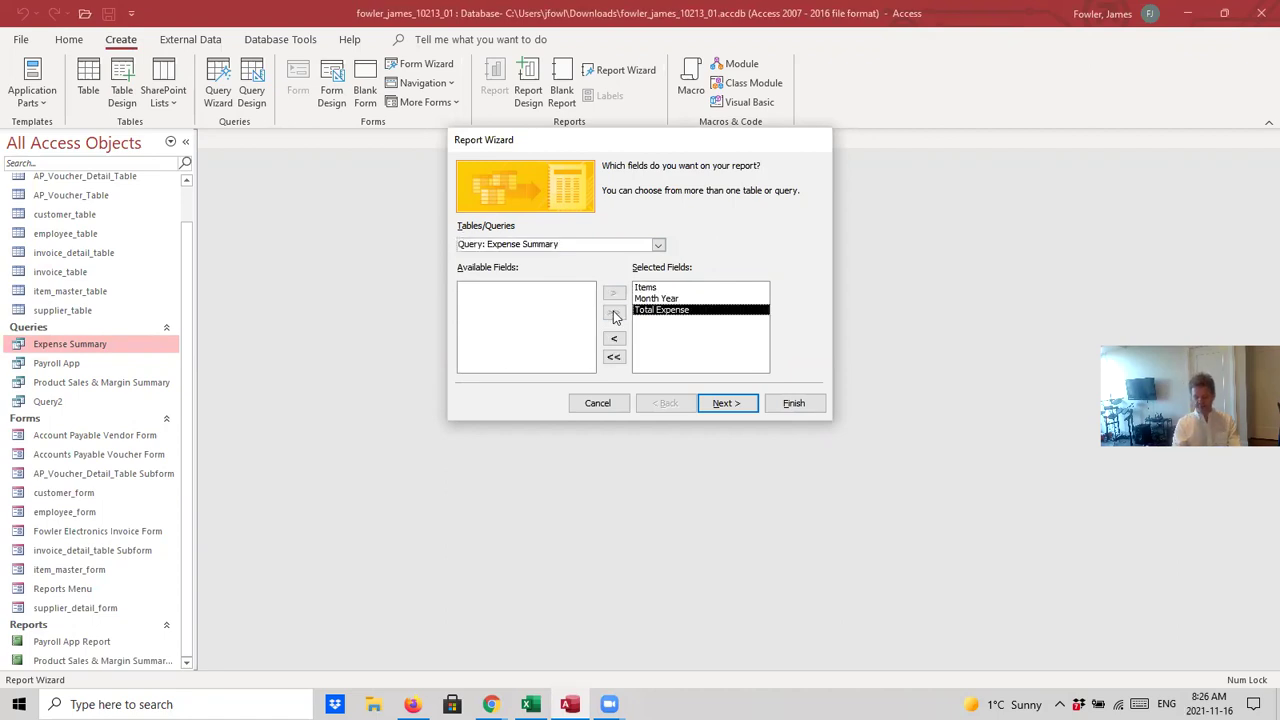
{"action": "left_click", "coordinate": [733, 403]}
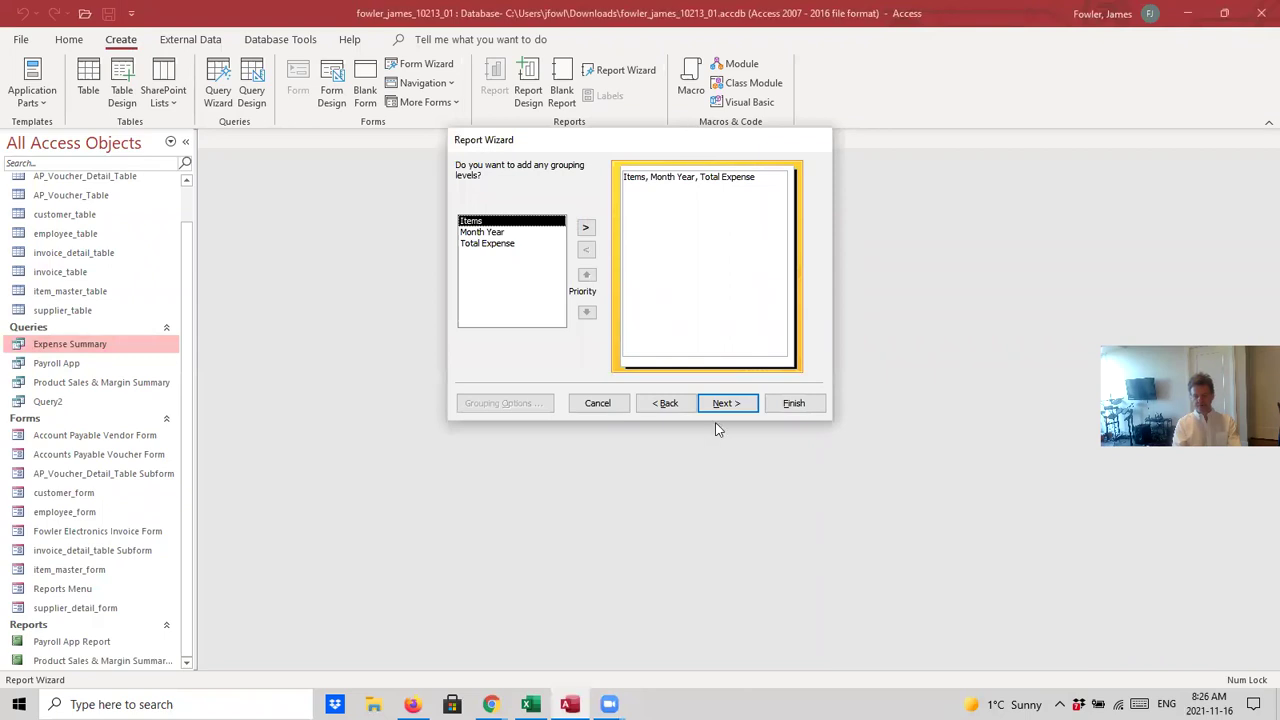
{"action": "left_click", "coordinate": [726, 403]}
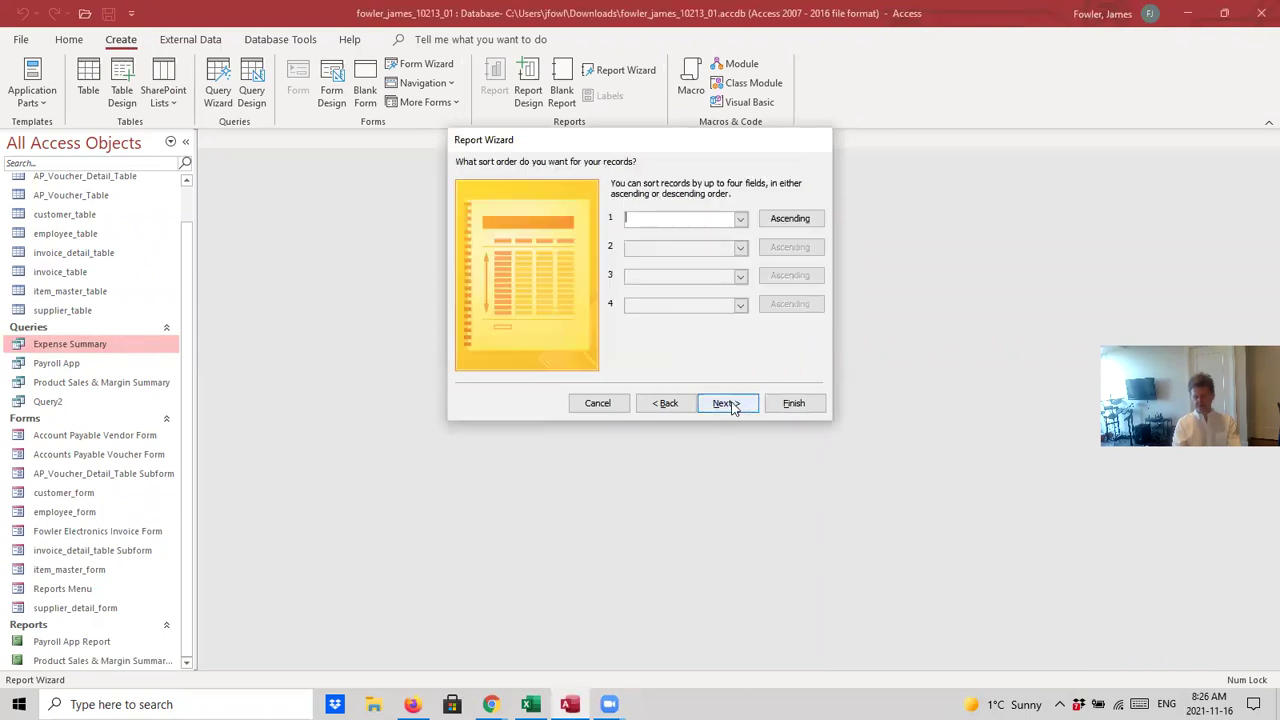
{"action": "left_click", "coordinate": [731, 405]}
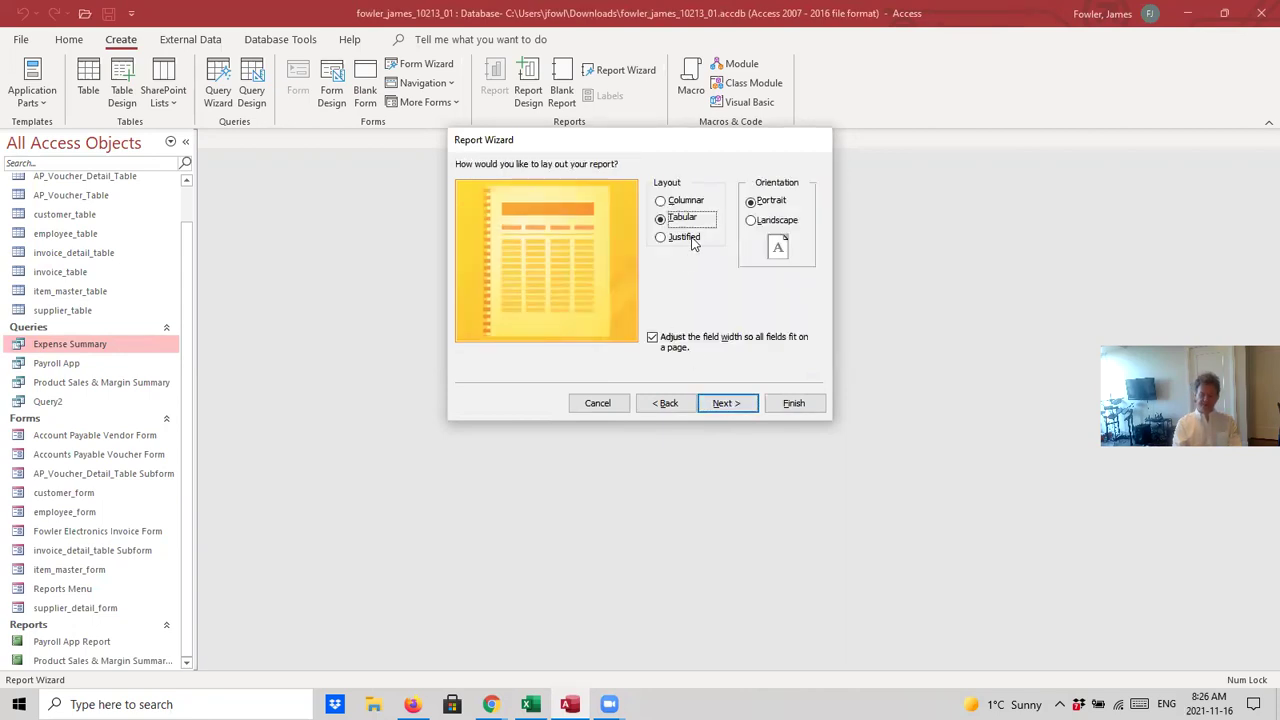
{"action": "left_click", "coordinate": [772, 222]}
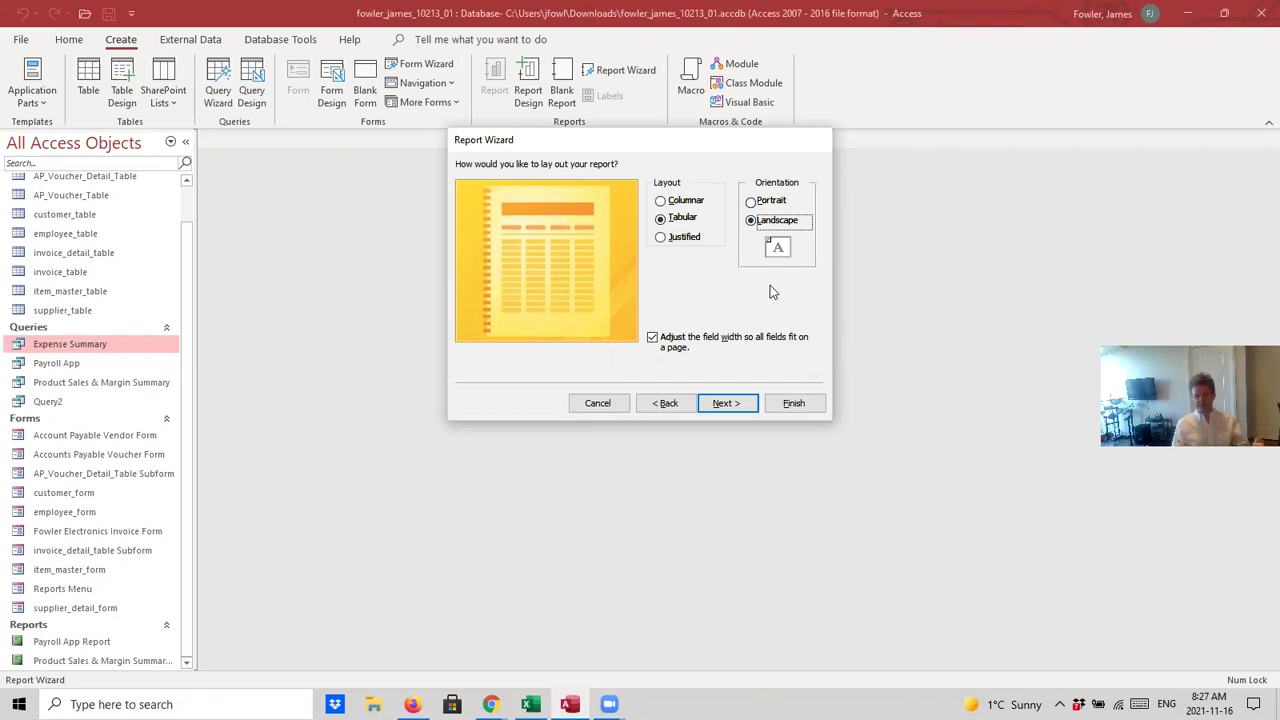
{"action": "left_click", "coordinate": [738, 404]}
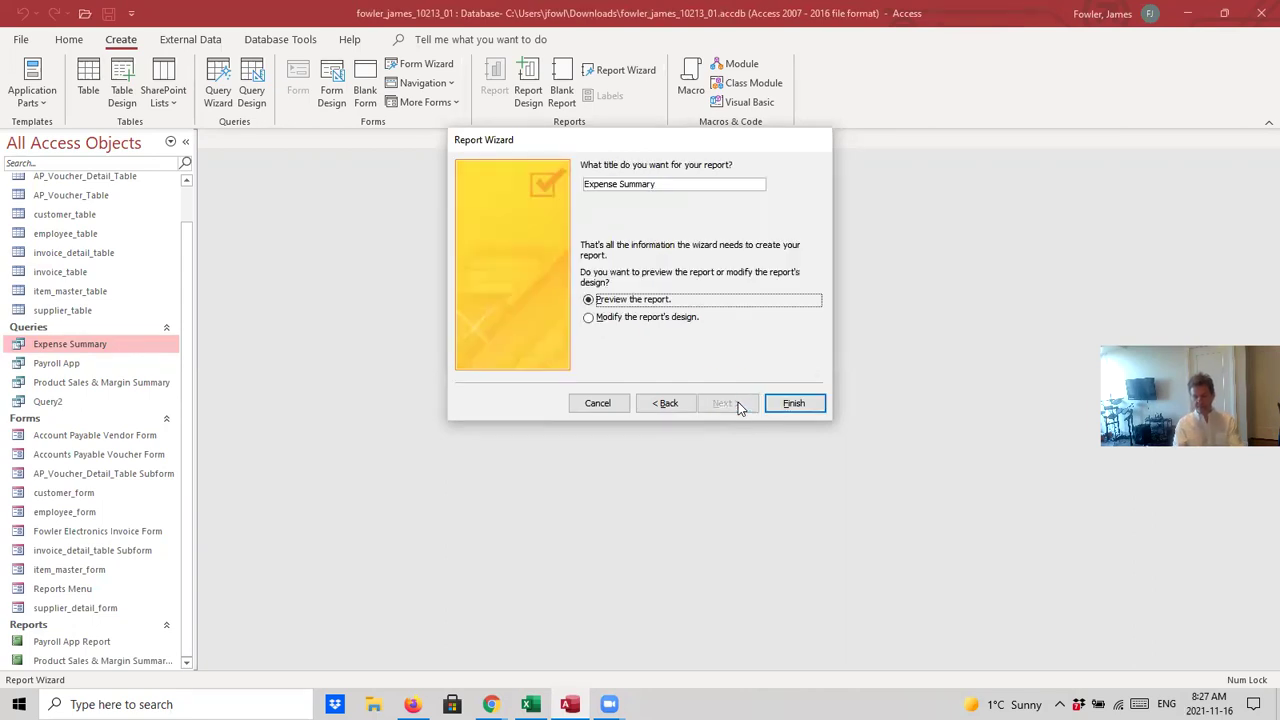
Title the report 'Expense Summary Report' and finish the wizard
{"action": "left_click", "coordinate": [675, 183]}
{"action": "type", "text": "Report"}
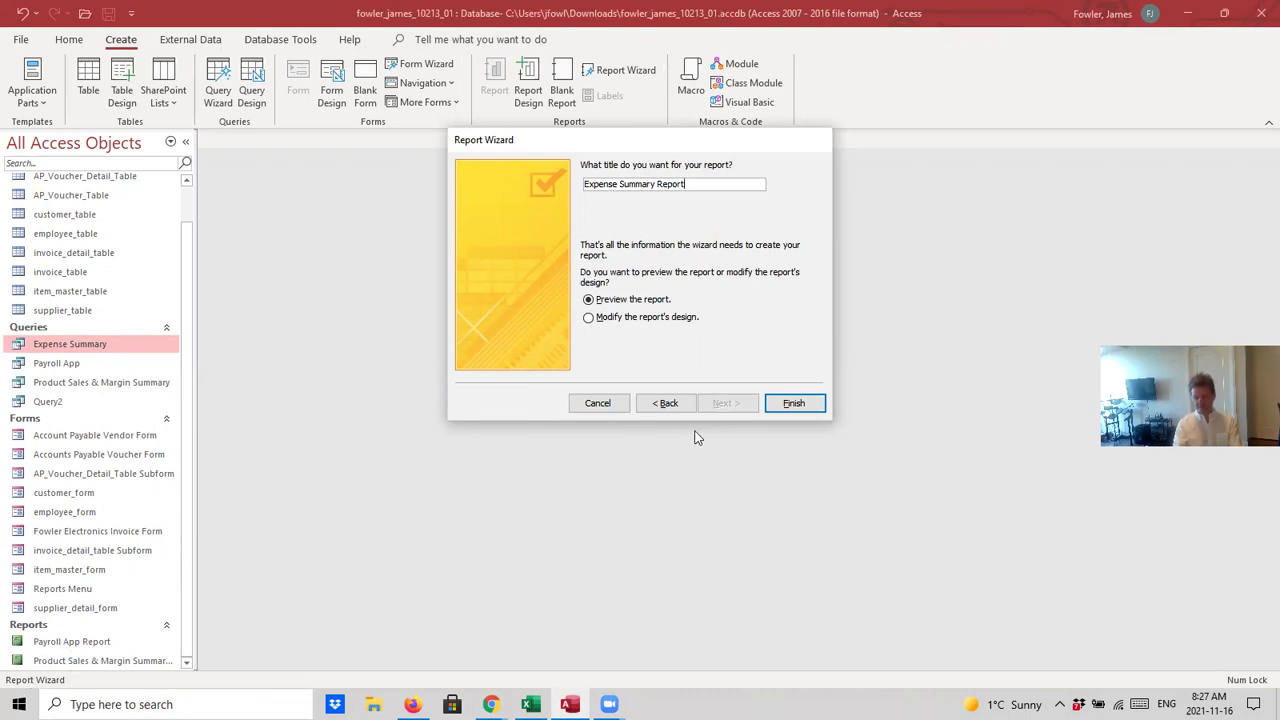
{"action": "left_click", "coordinate": [792, 404]}
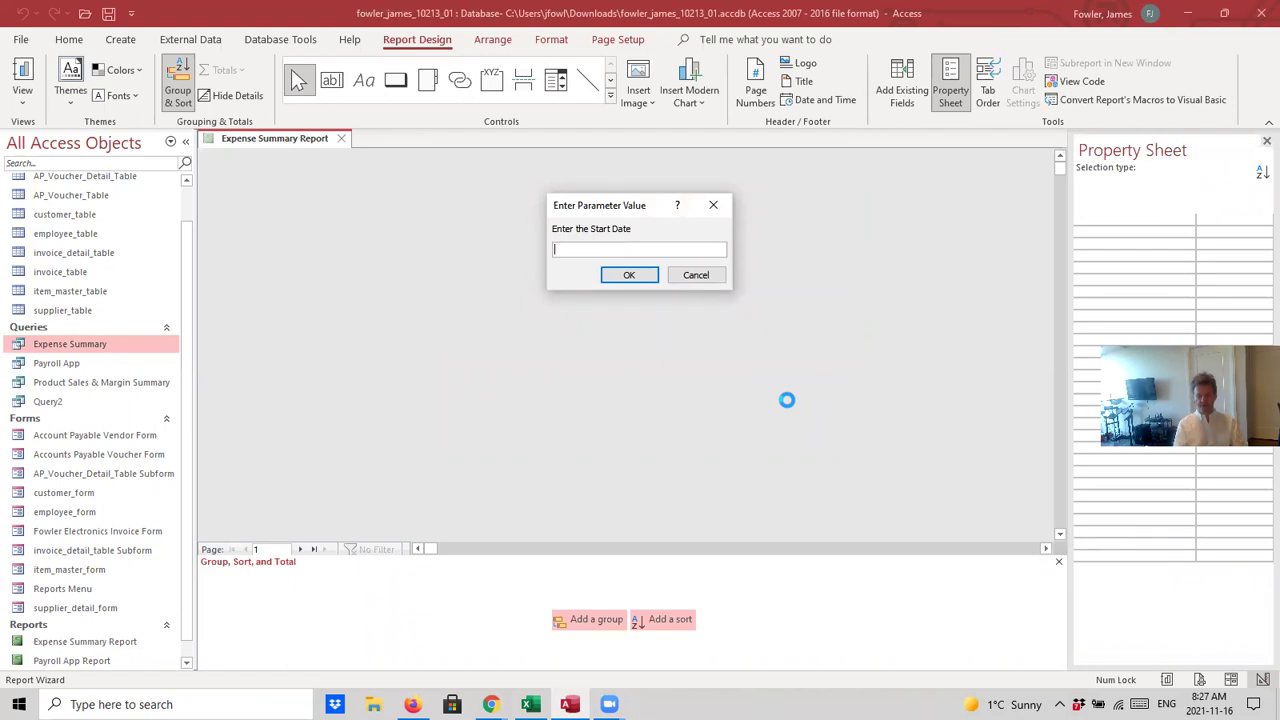
Run the report with January,2020 as both start and end date
{"action": "type", "text": "Janua"}
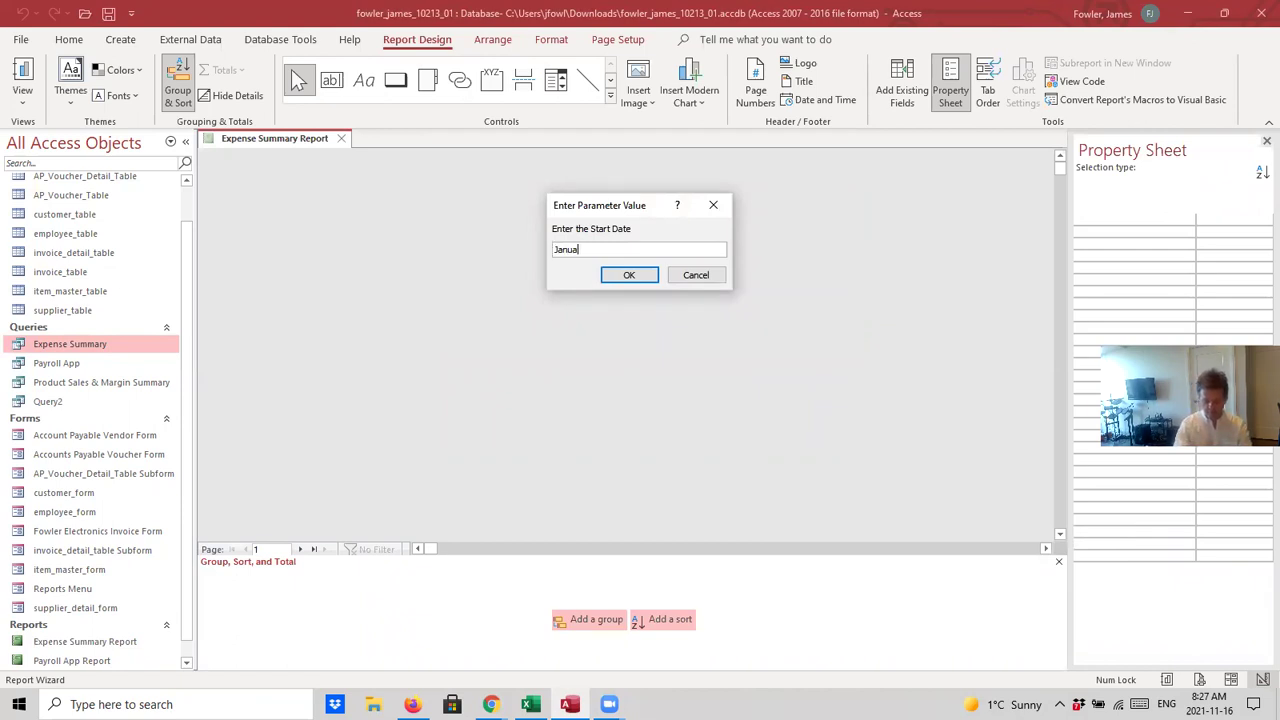
{"action": "type", "text": "ry,2020"}
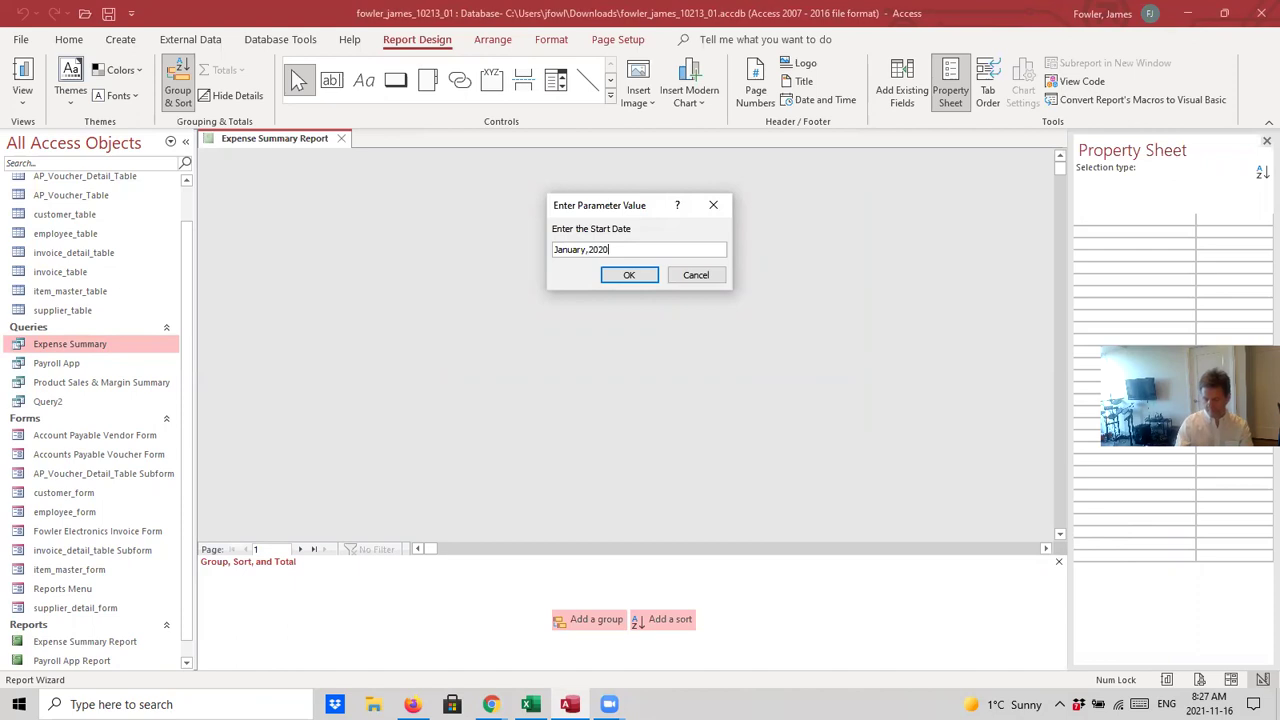
{"action": "key", "text": "Return"}
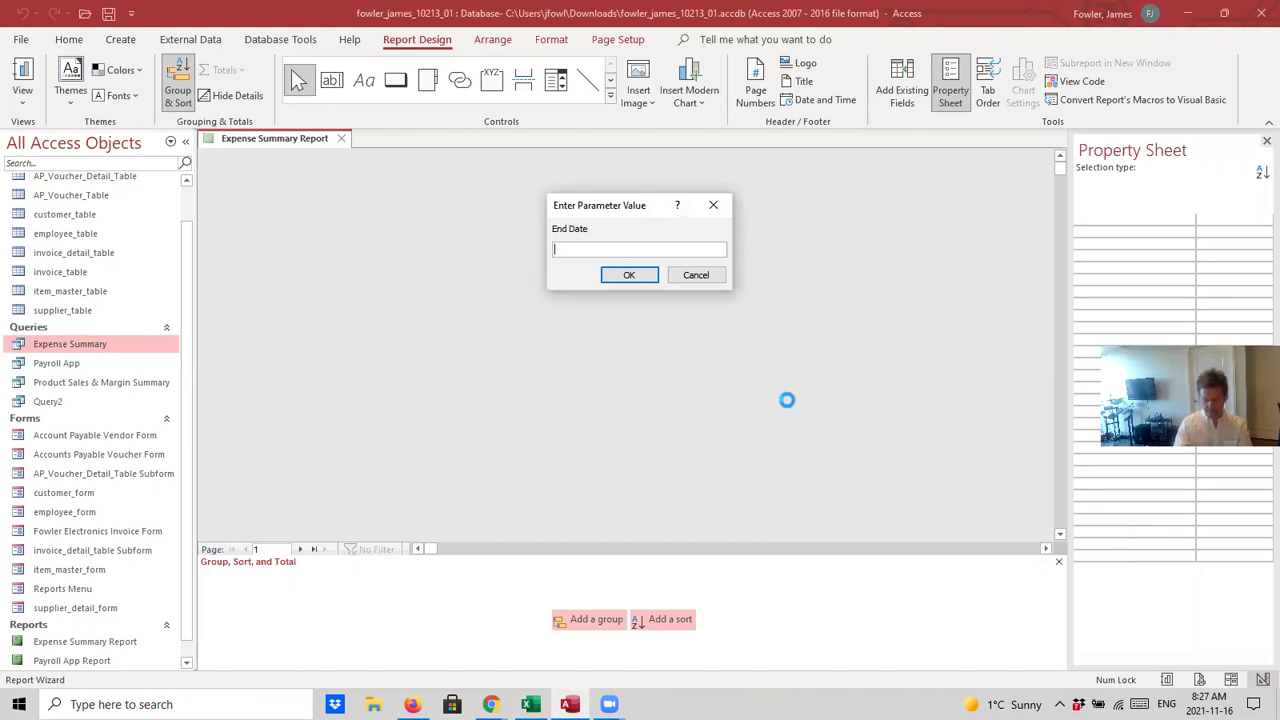
{"action": "type", "text": "January"}
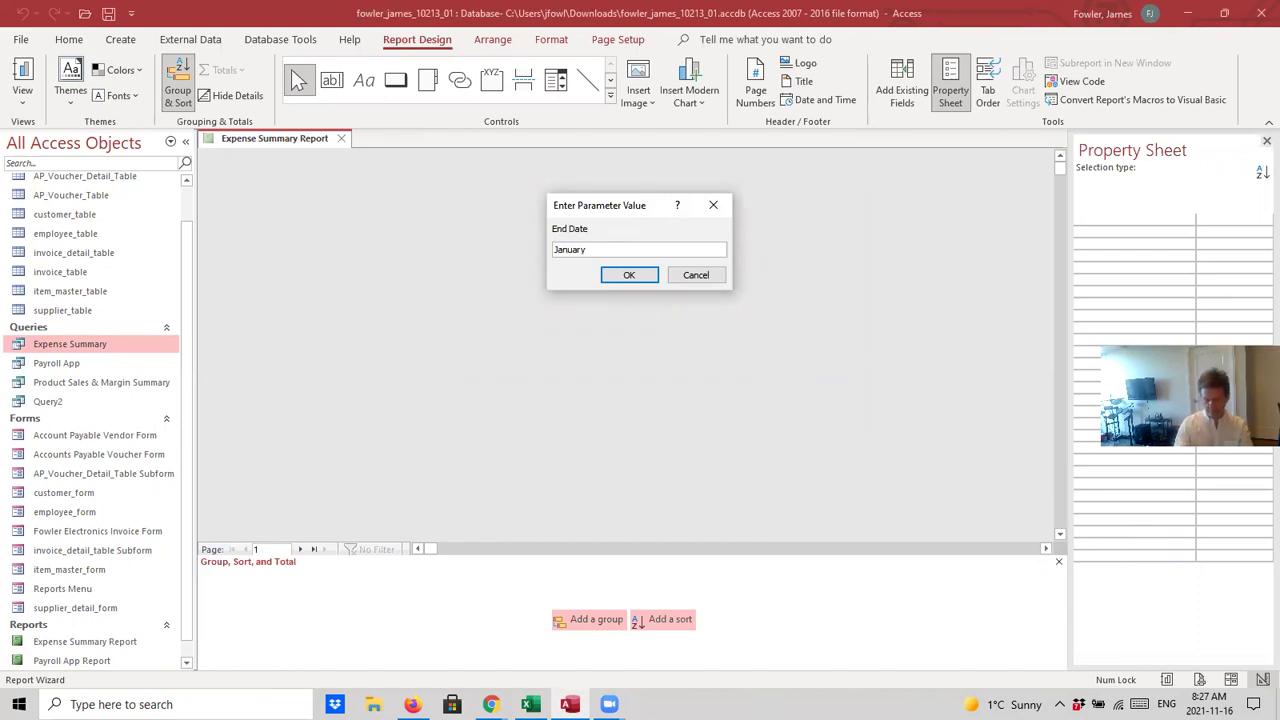
{"action": "type", "text": ",2020"}
{"action": "key", "text": "Return"}
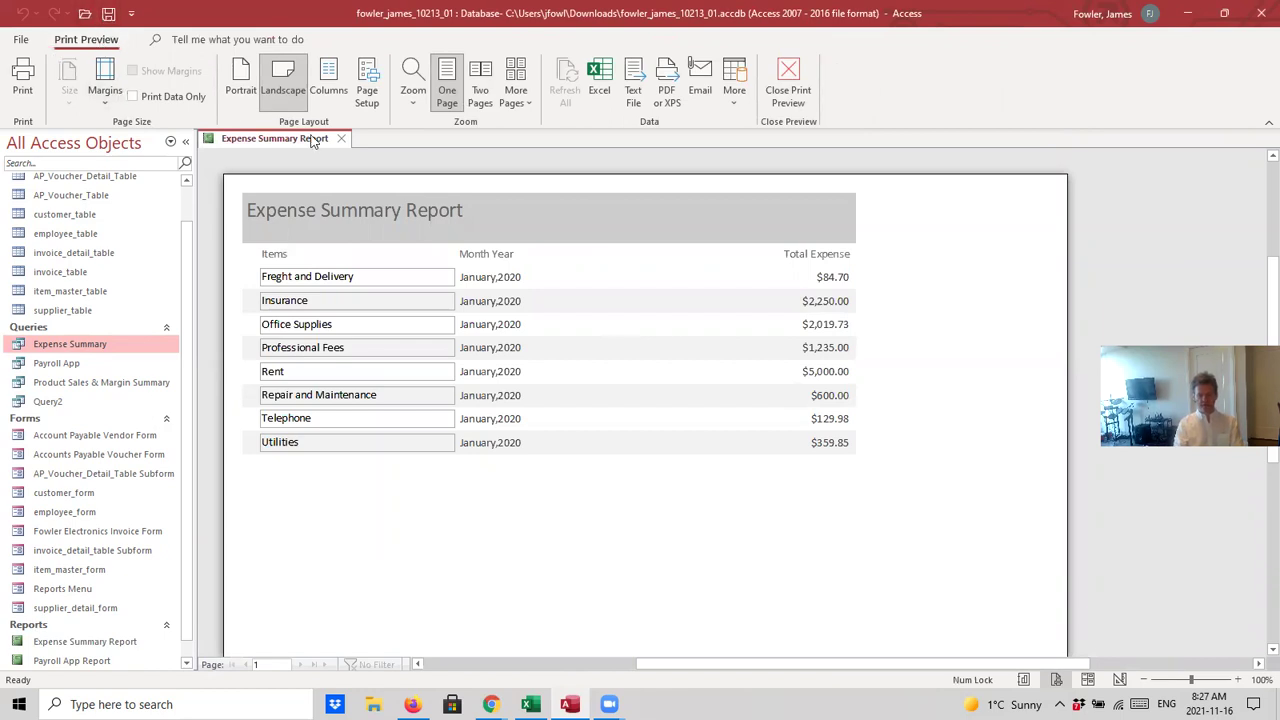
{"action": "left_click", "coordinate": [341, 138]}
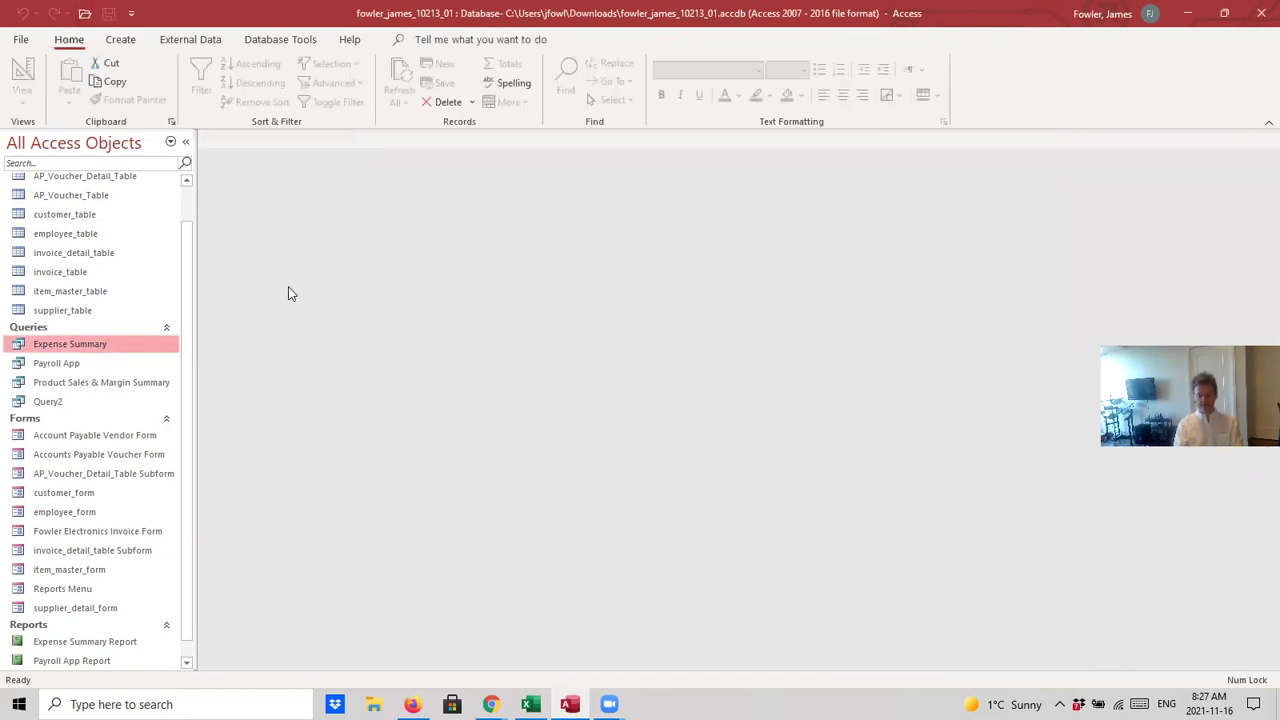
{"action": "scroll", "coordinate": [176, 480], "scroll_direction": "down", "scroll_amount": 1}
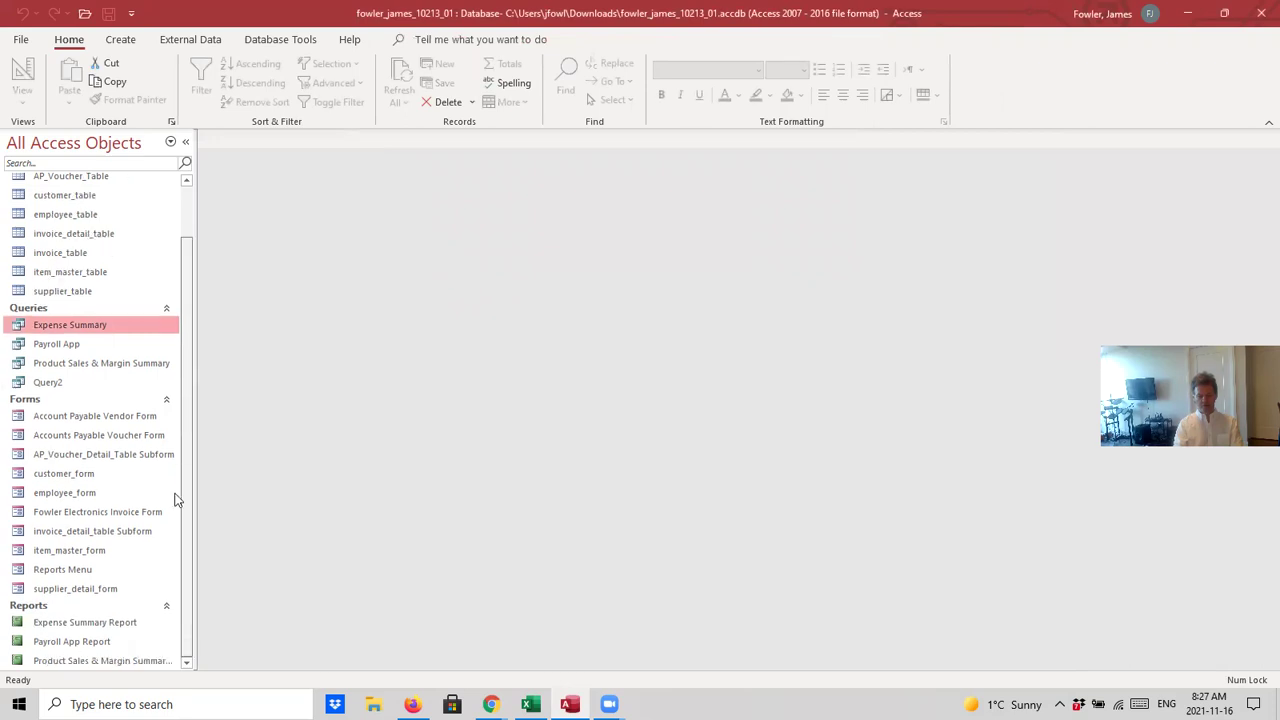
{"action": "double_click", "coordinate": [101, 475]}
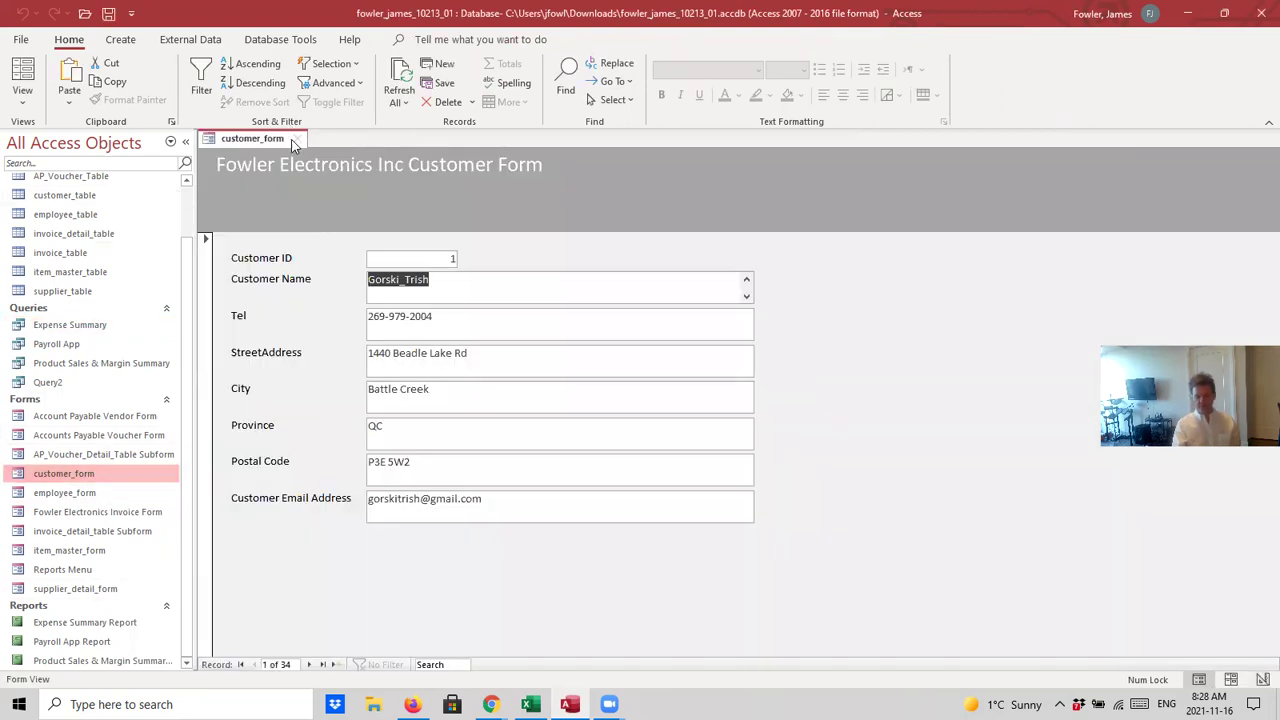
{"action": "left_click", "coordinate": [298, 139]}
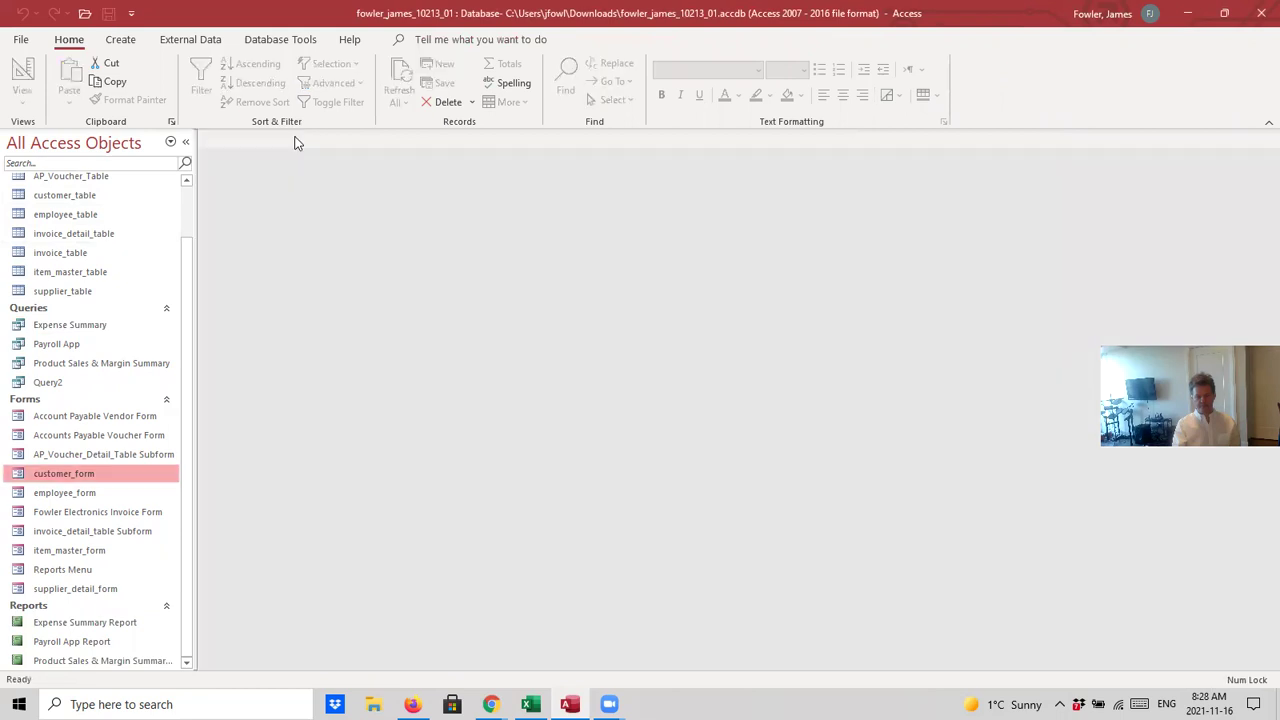
{"action": "double_click", "coordinate": [104, 418]}
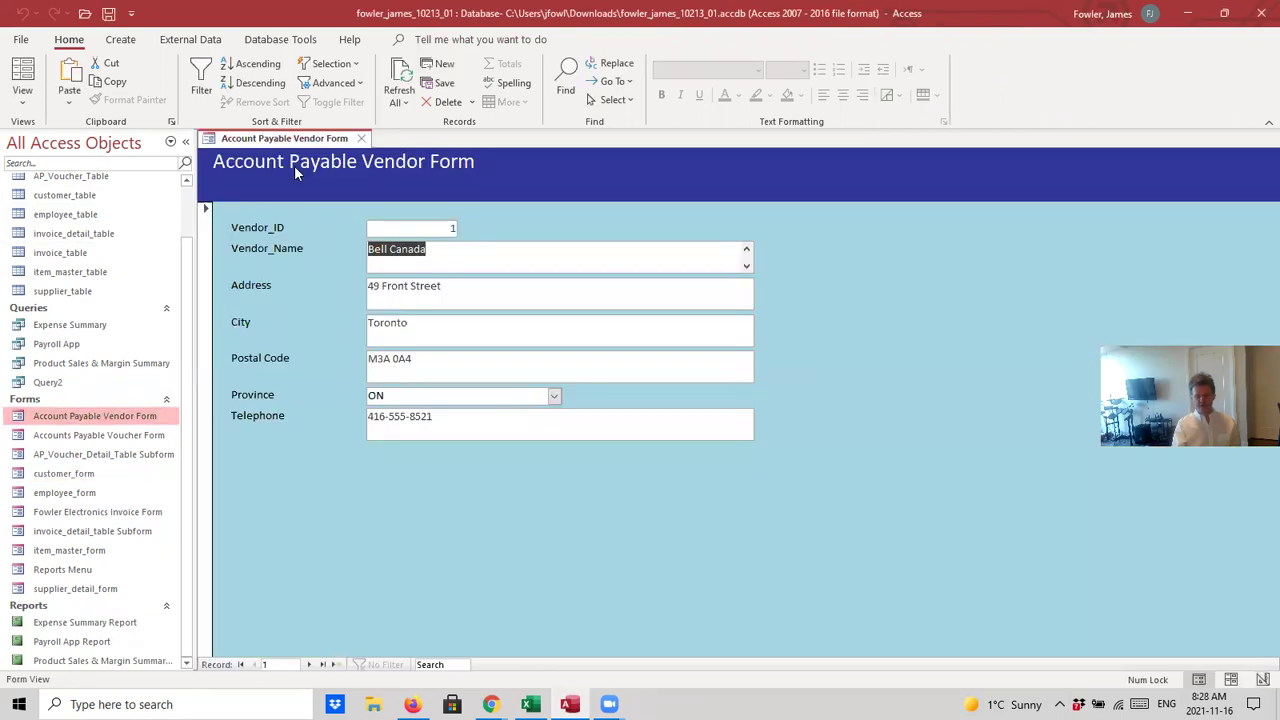
{"action": "left_click", "coordinate": [361, 138]}
{"action": "double_click", "coordinate": [112, 438]}
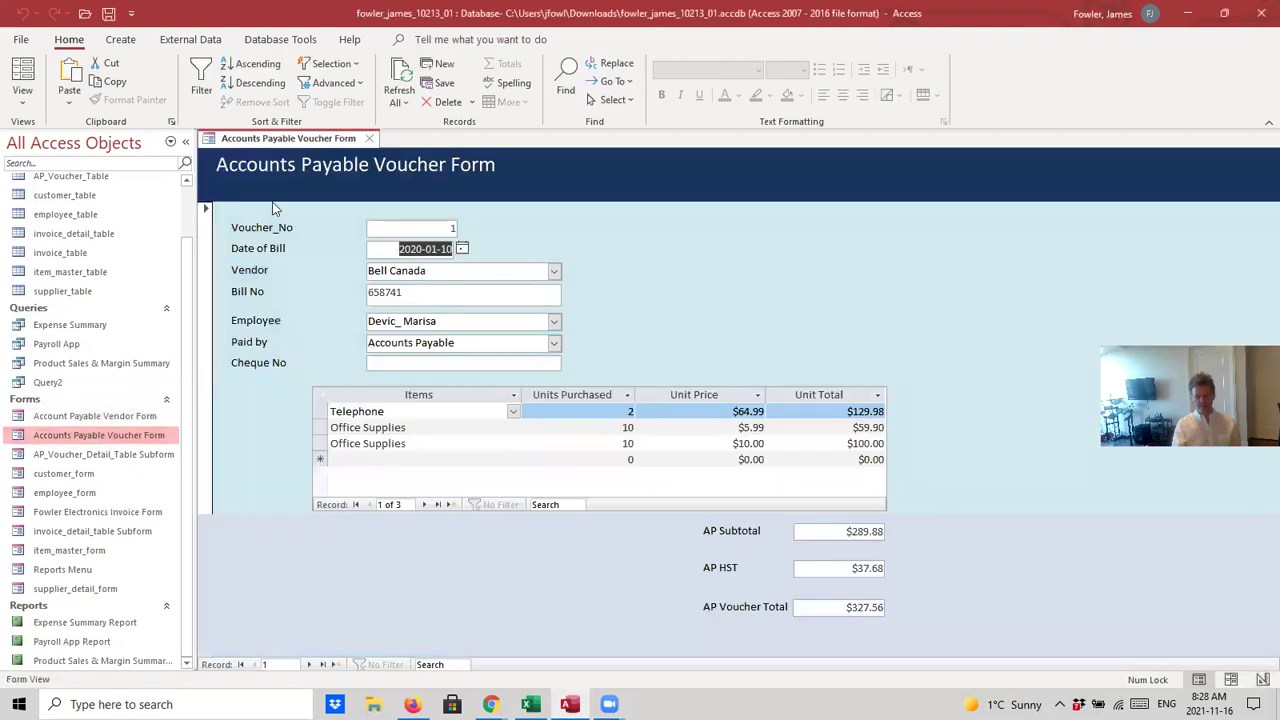
{"action": "left_click", "coordinate": [370, 138]}
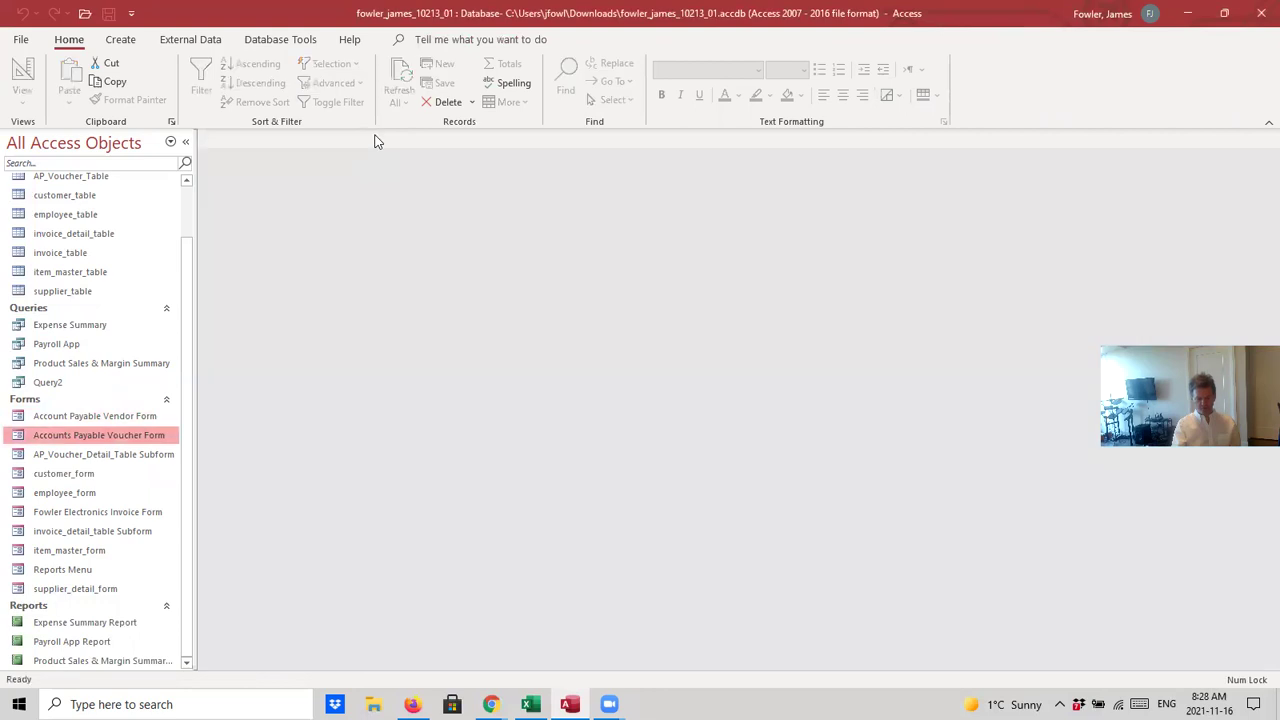
{"action": "double_click", "coordinate": [140, 514]}
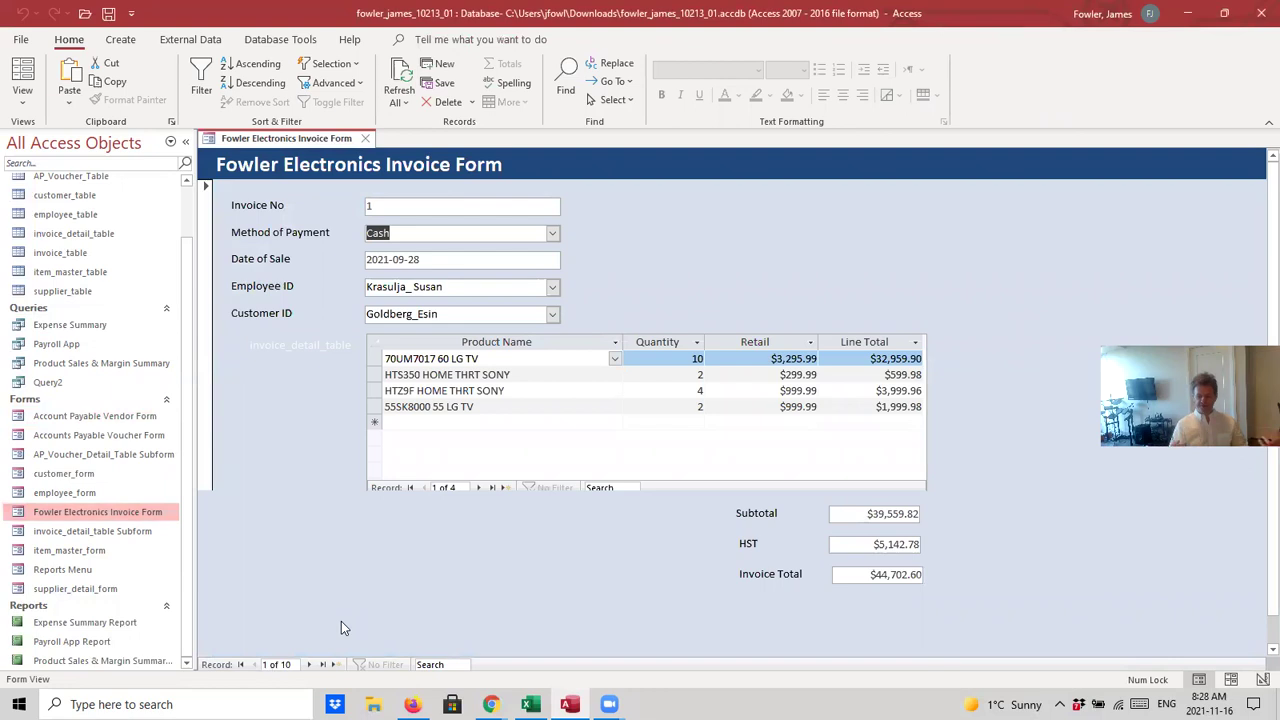
{"action": "left_click", "coordinate": [367, 139]}
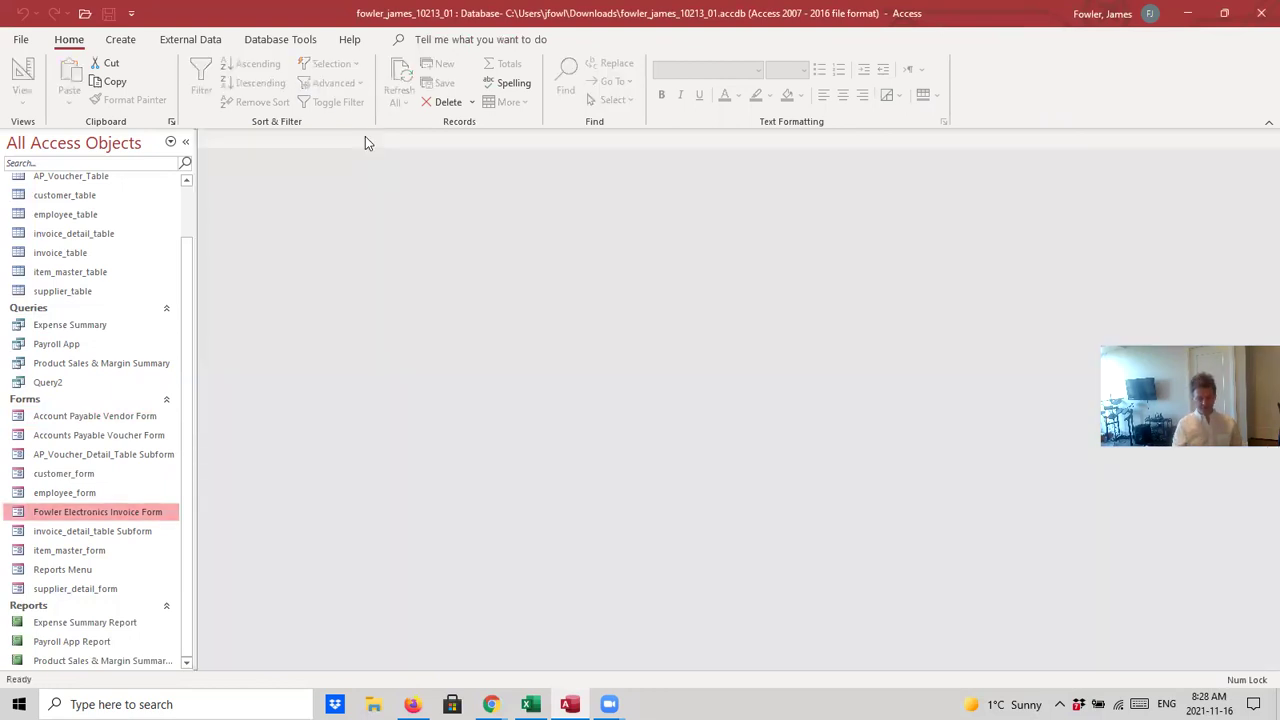
{"action": "double_click", "coordinate": [113, 627]}
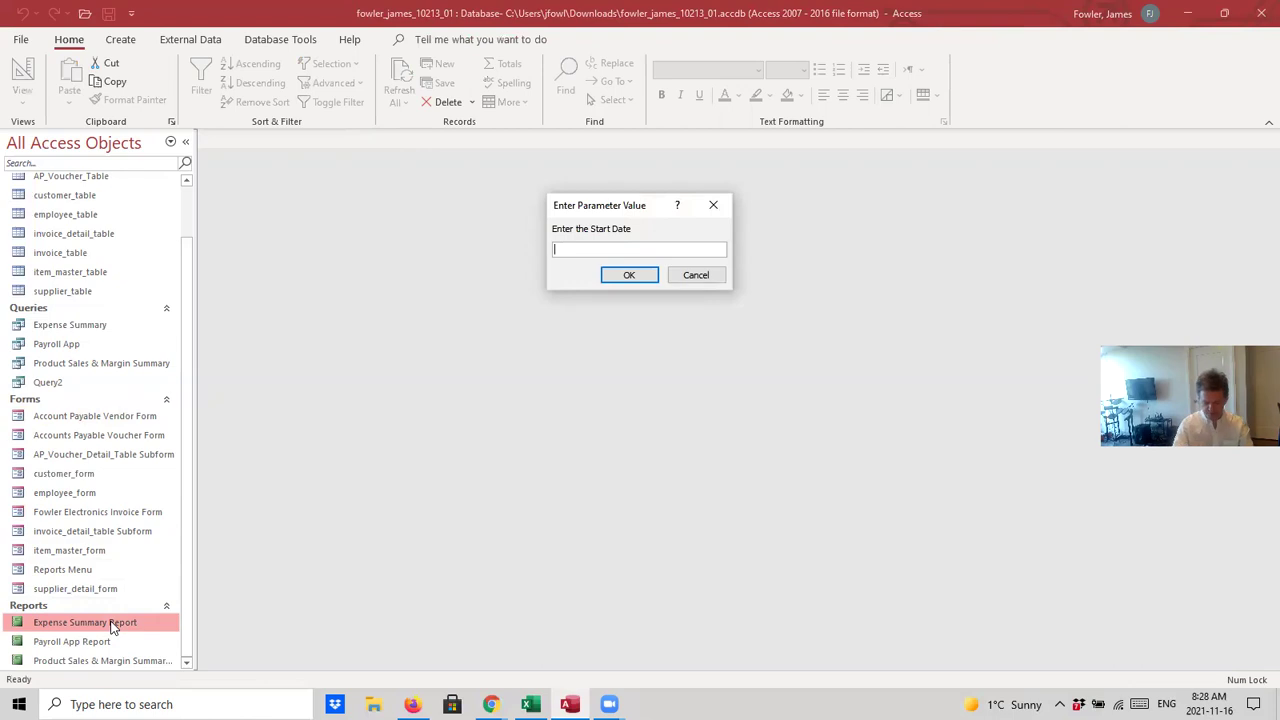
Reopen the report for January 2020 start and end dates, then bring up its tab's view options
{"action": "type", "text": "1"}
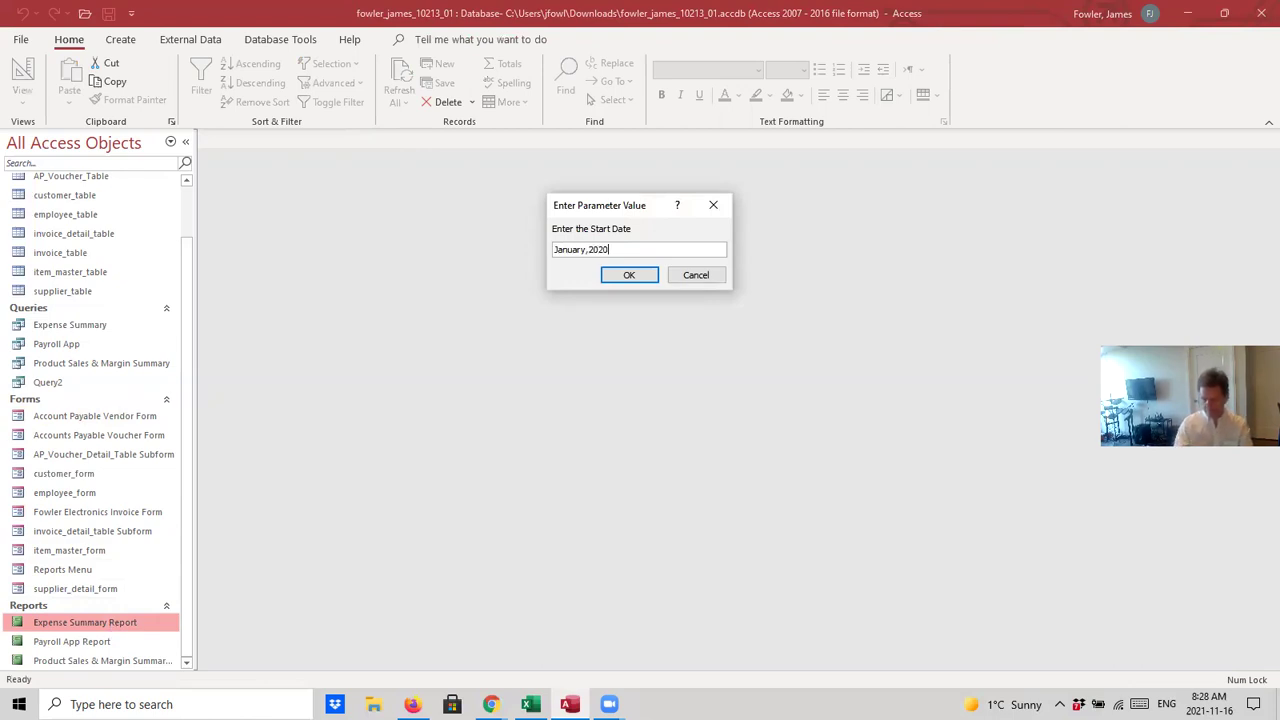
{"action": "key", "text": "Return"}
{"action": "type", "text": "January,2020"}
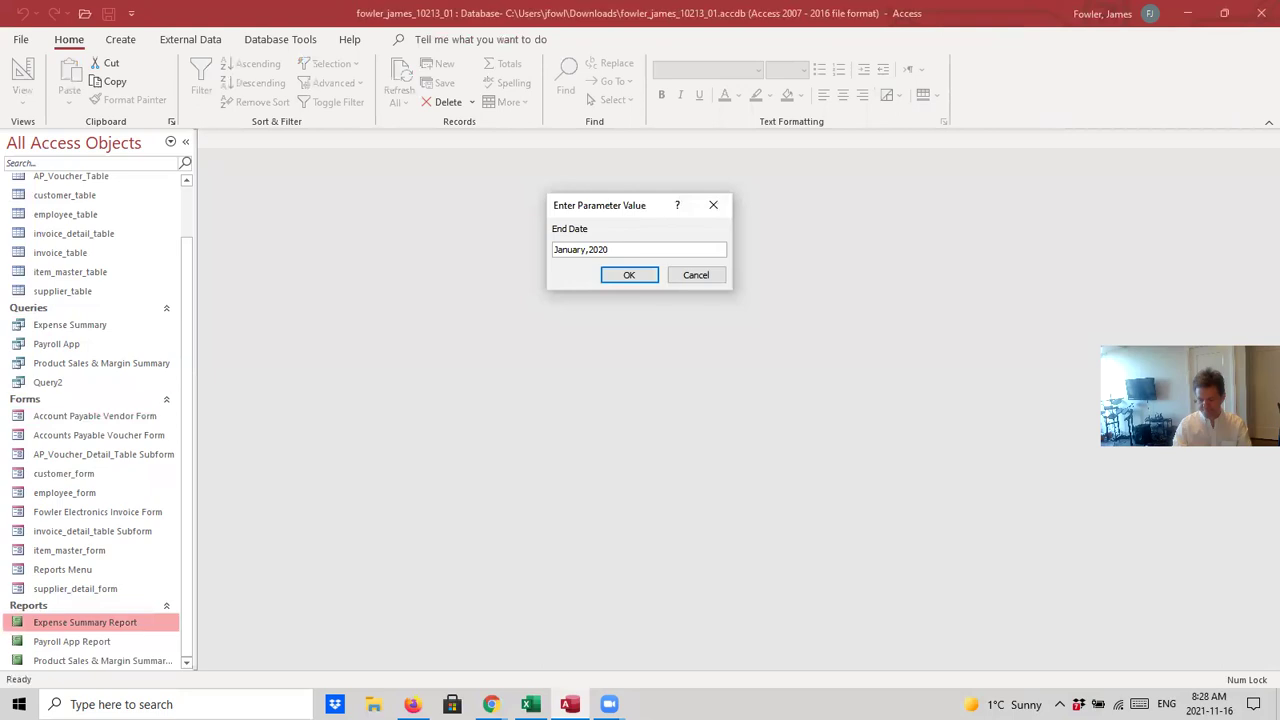
{"action": "key", "text": "Return"}
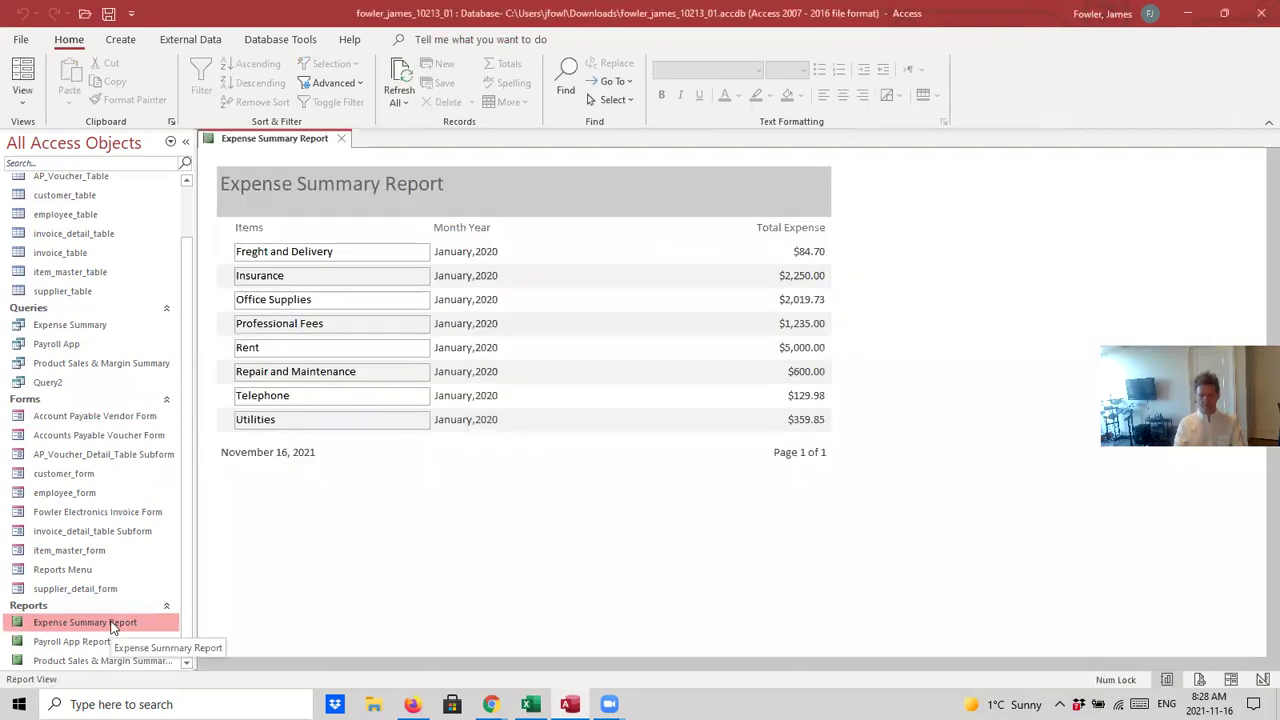
{"action": "right_click", "coordinate": [297, 142]}
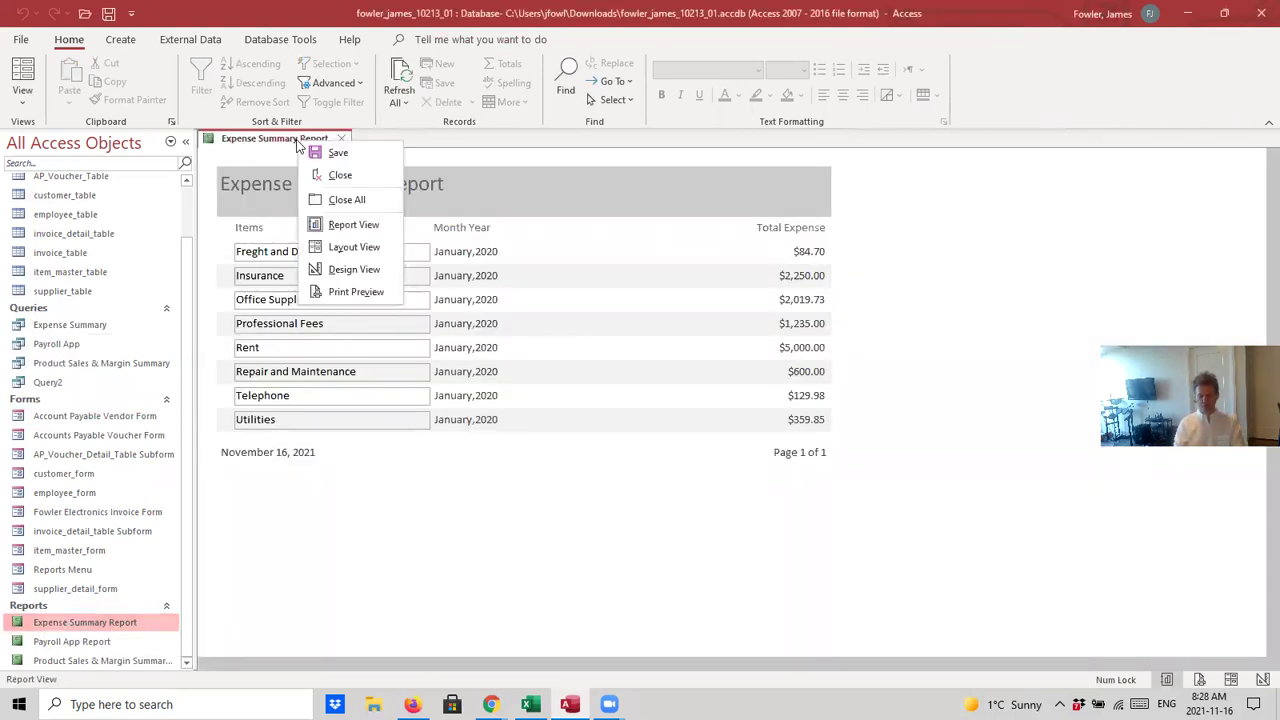
In Design View, fill the Report Header section dark blue
{"action": "left_click", "coordinate": [340, 269]}
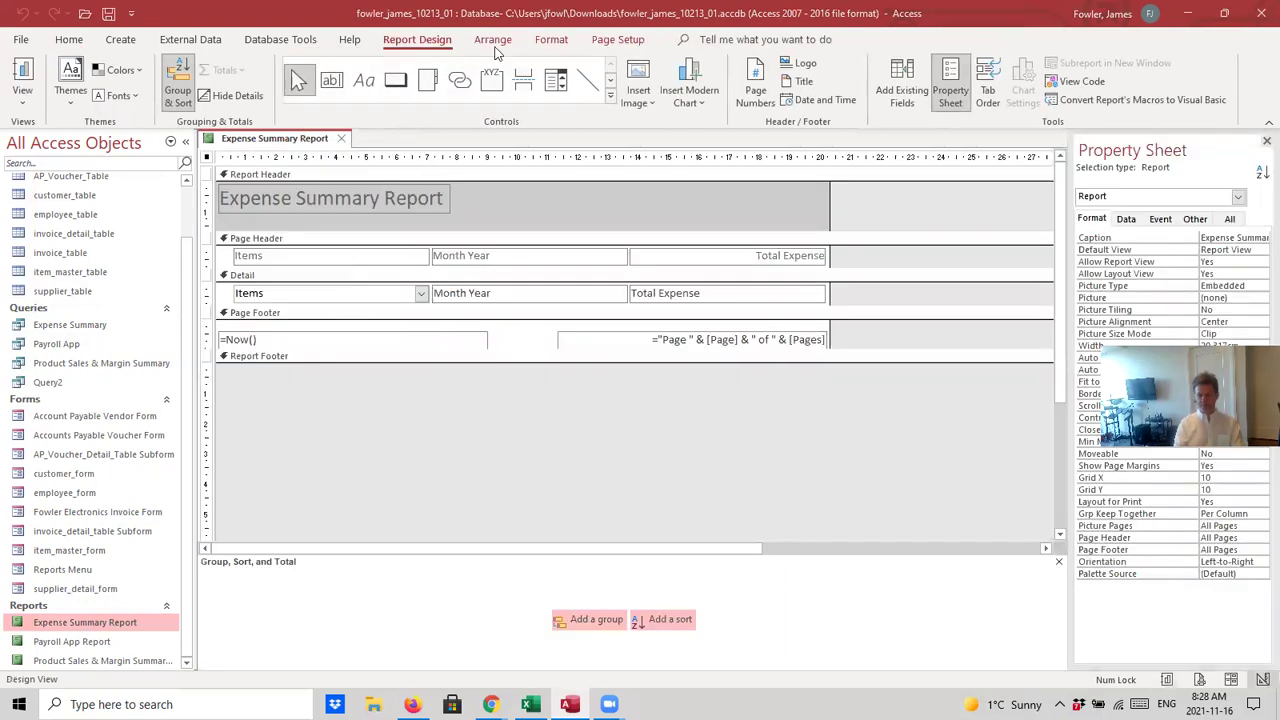
{"action": "left_click", "coordinate": [552, 41]}
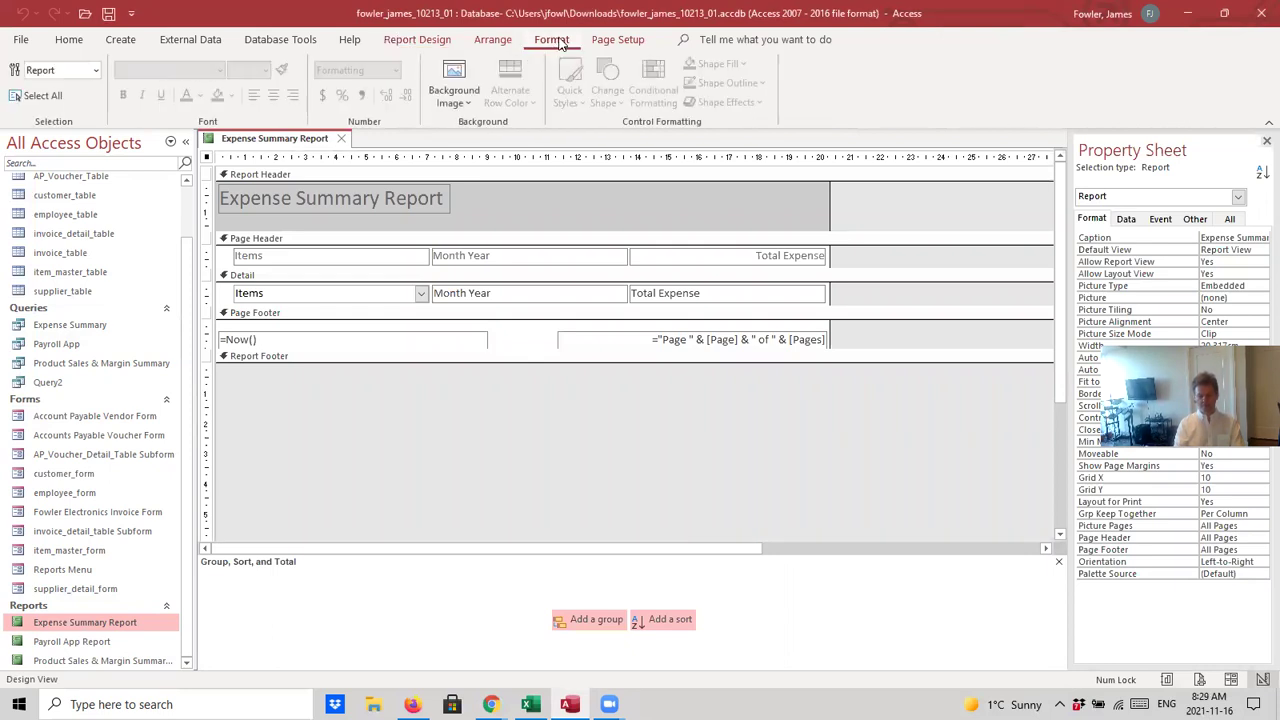
{"action": "left_click", "coordinate": [549, 212]}
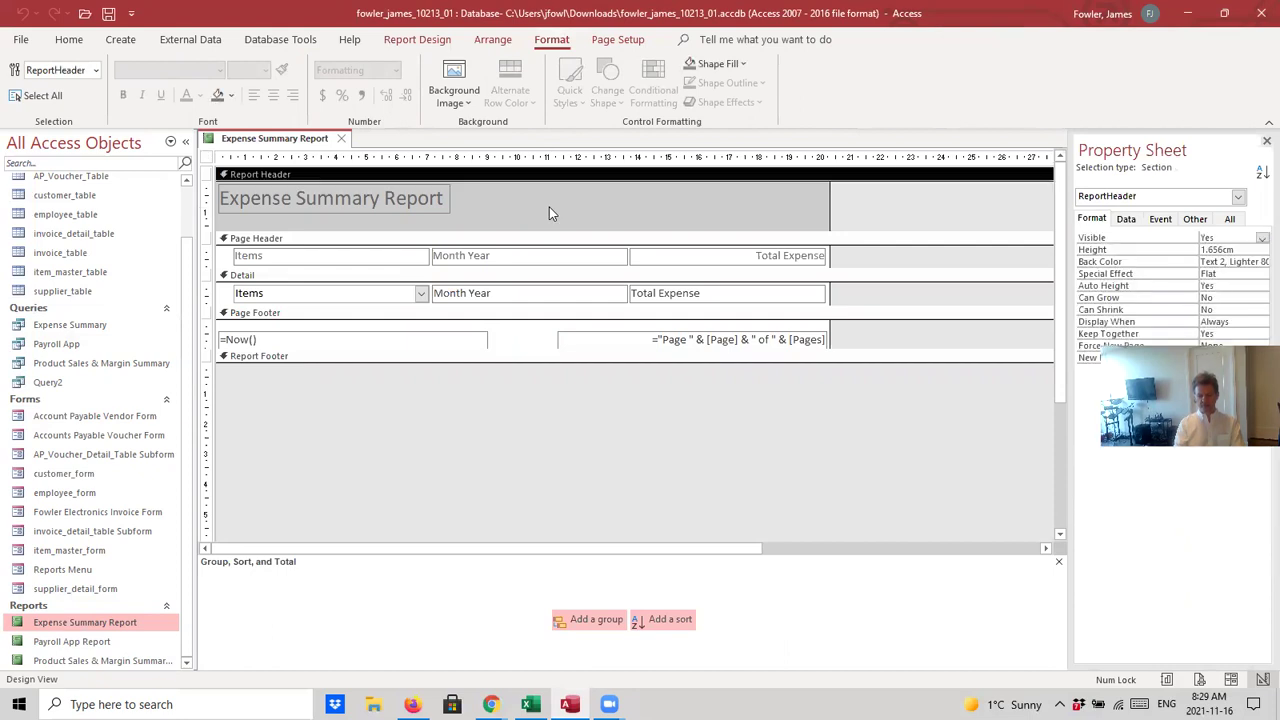
{"action": "left_click", "coordinate": [230, 97]}
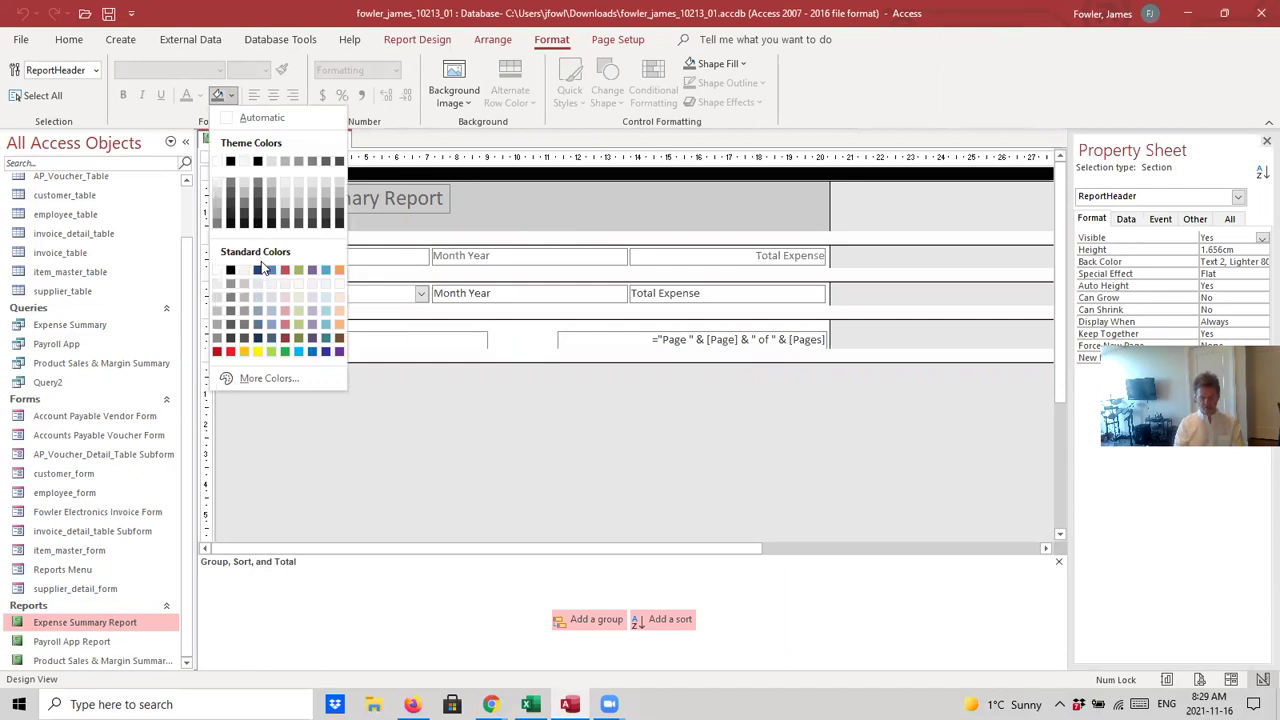
{"action": "left_click", "coordinate": [257, 270]}
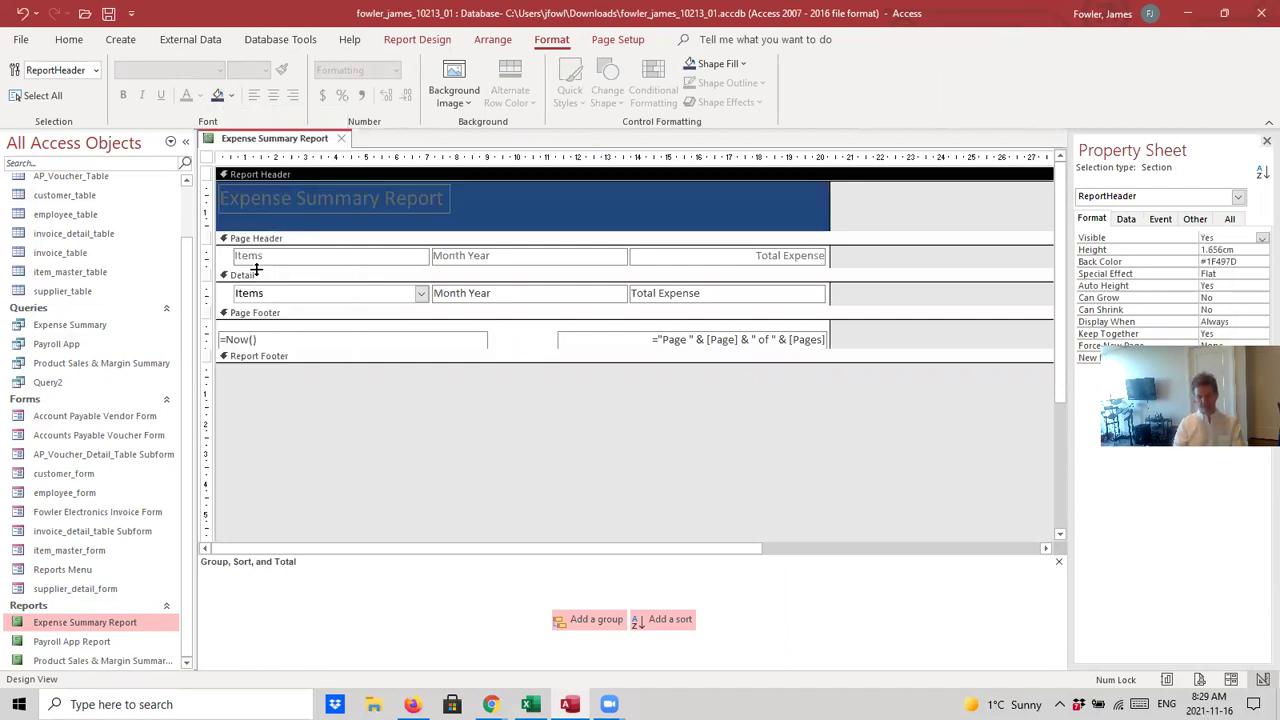
Make the report title text white, then save and close the report
{"action": "left_click", "coordinate": [373, 188]}
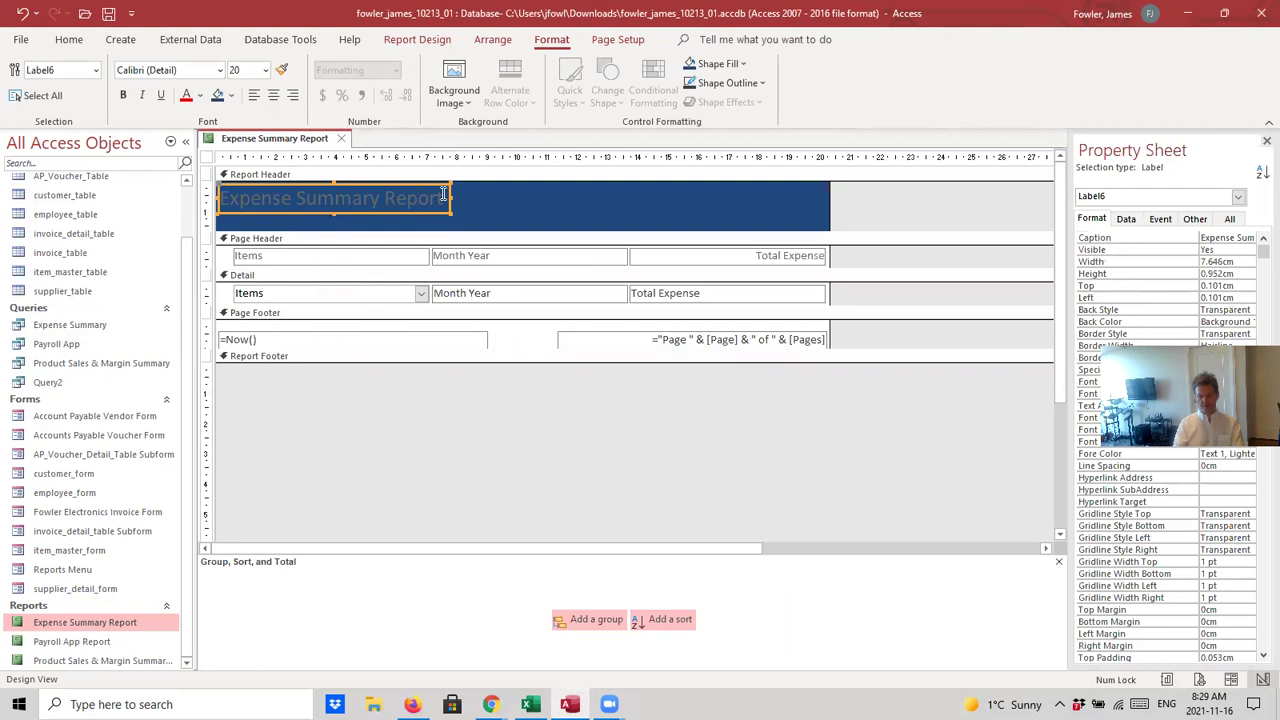
{"action": "left_click_drag", "start_coordinate": [443, 193], "coordinate": [212, 182]}
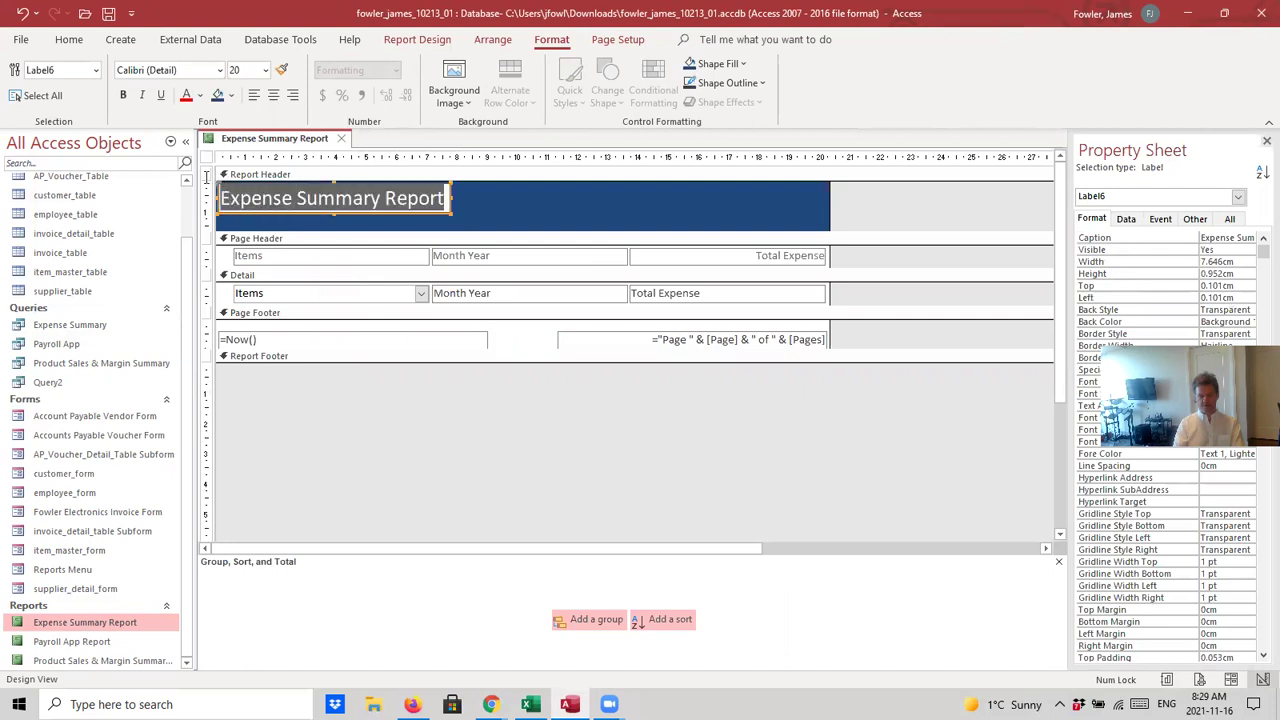
{"action": "left_click", "coordinate": [200, 95]}
{"action": "left_click", "coordinate": [186, 161]}
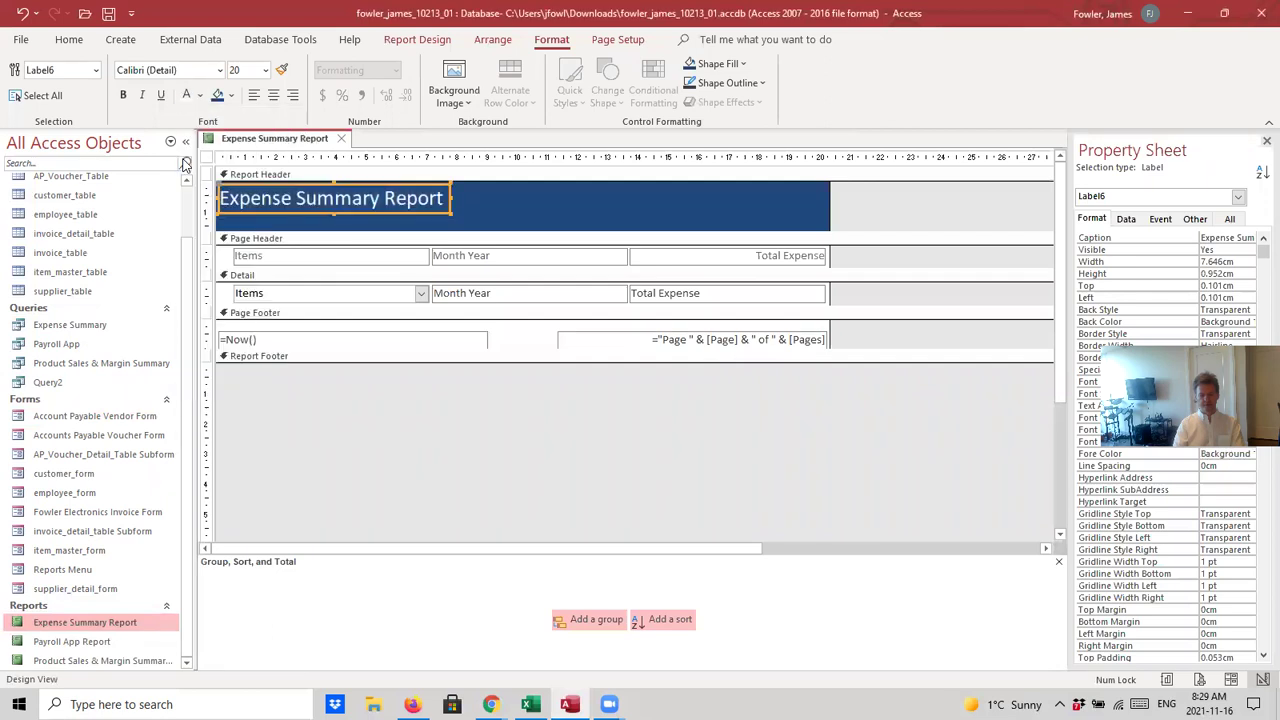
{"action": "left_click", "coordinate": [110, 14]}
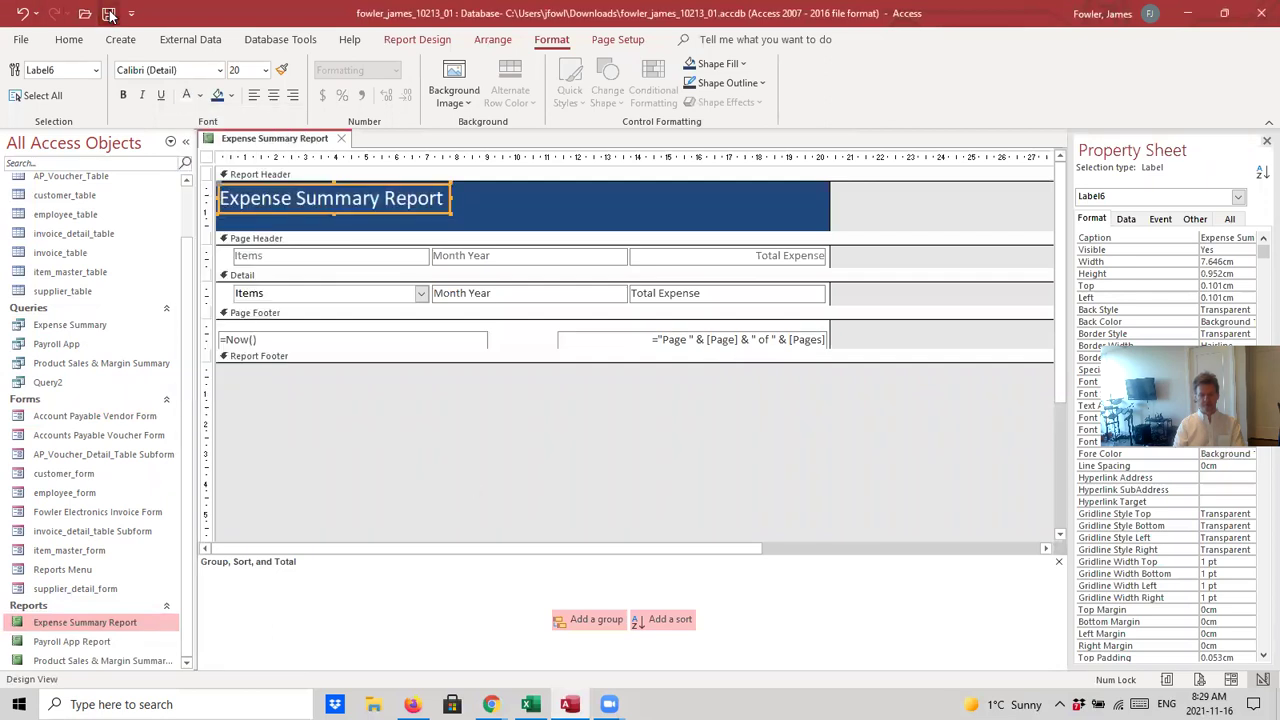
{"action": "left_click", "coordinate": [341, 139]}
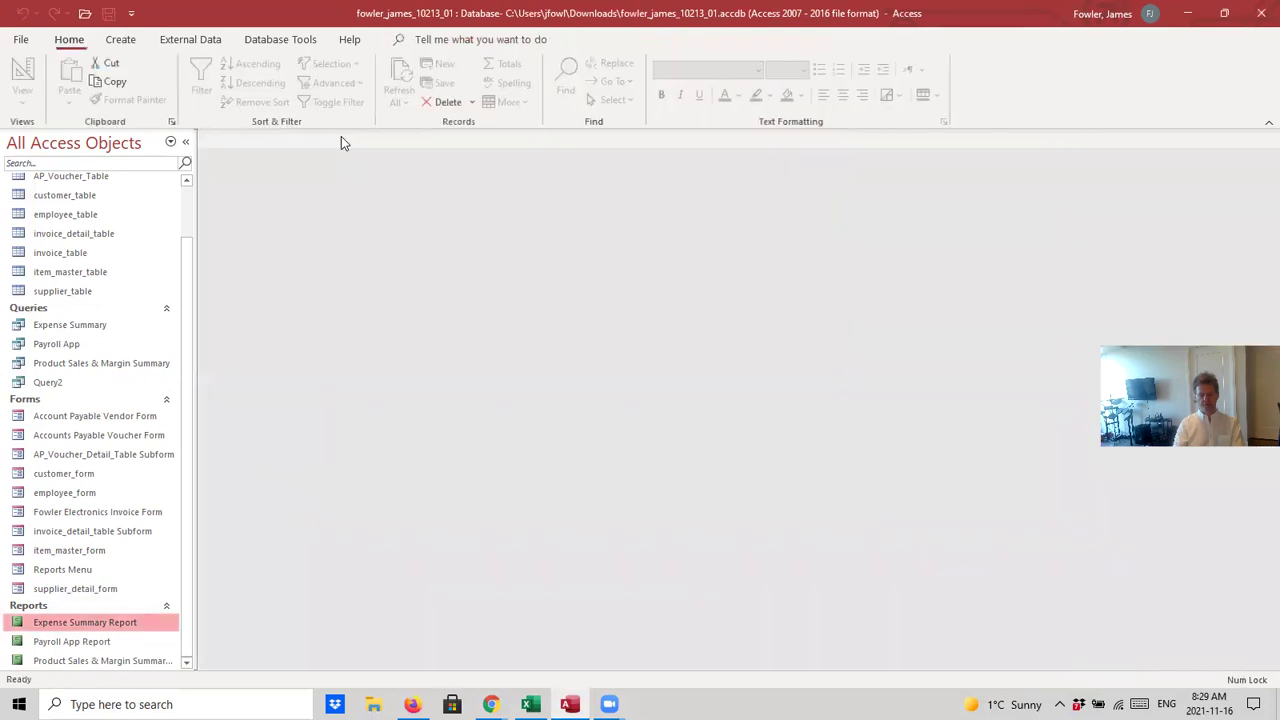
Run Expense Summary Report with January start and end dates, review the blue header, and close it
{"action": "double_click", "coordinate": [148, 624]}
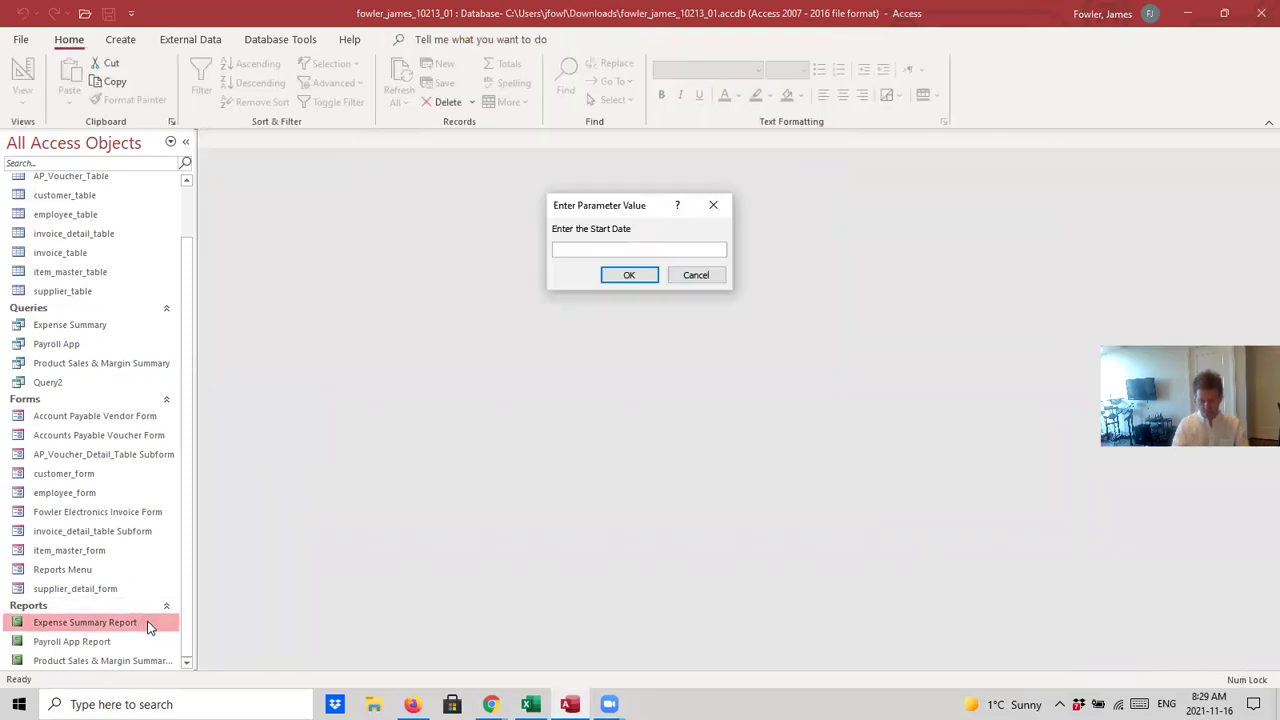
{"action": "type", "text": "January"}
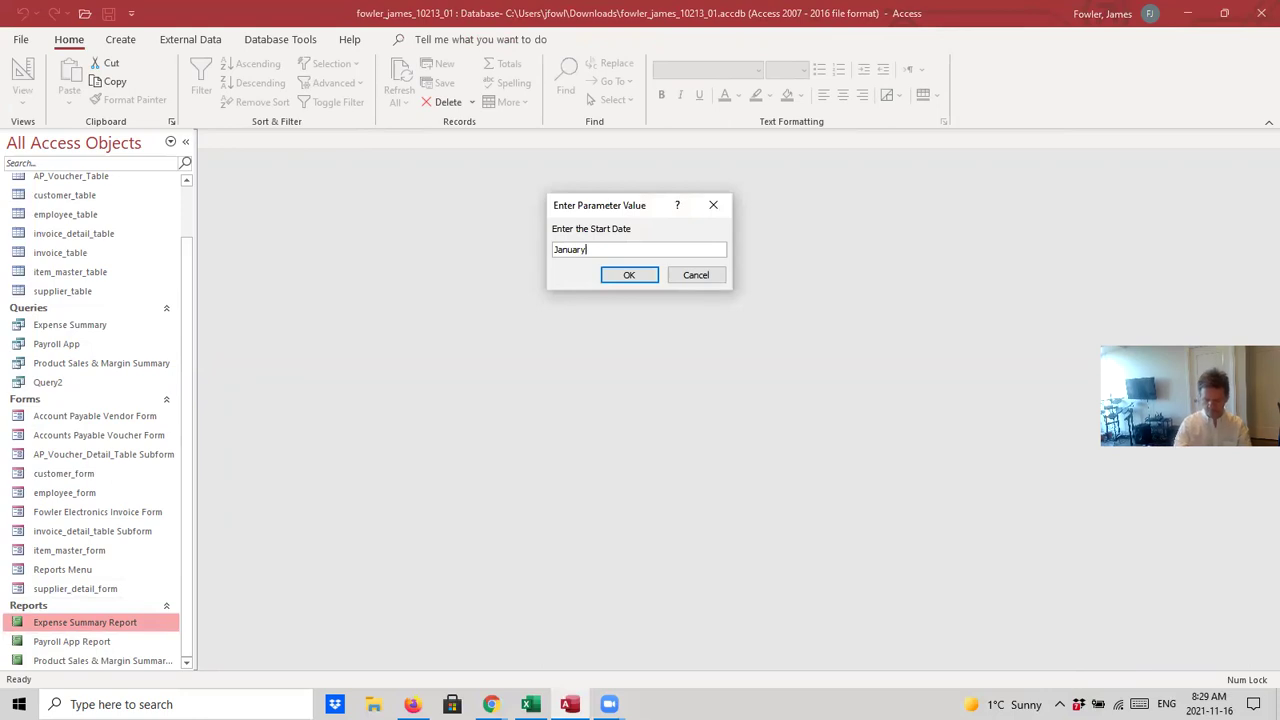
{"action": "type", "text": ",2021"}
{"action": "key", "text": "Return"}
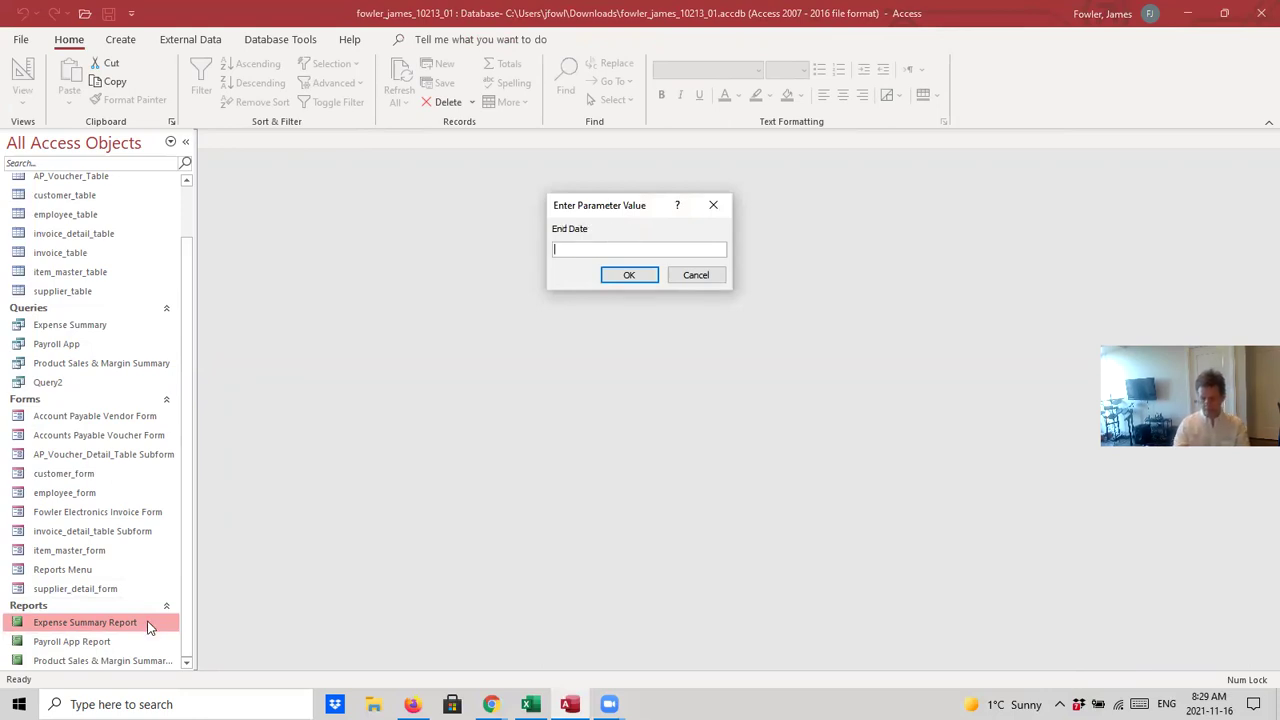
{"action": "type", "text": "January,2020"}
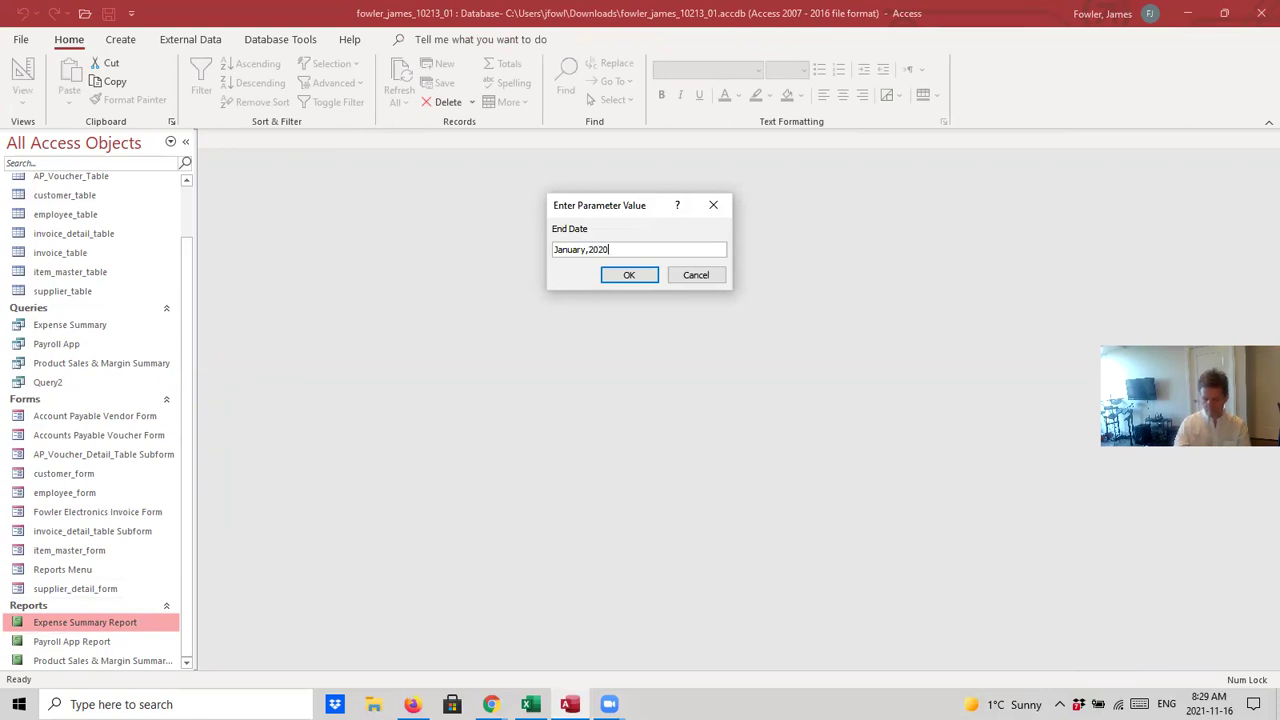
{"action": "key", "text": "Return"}
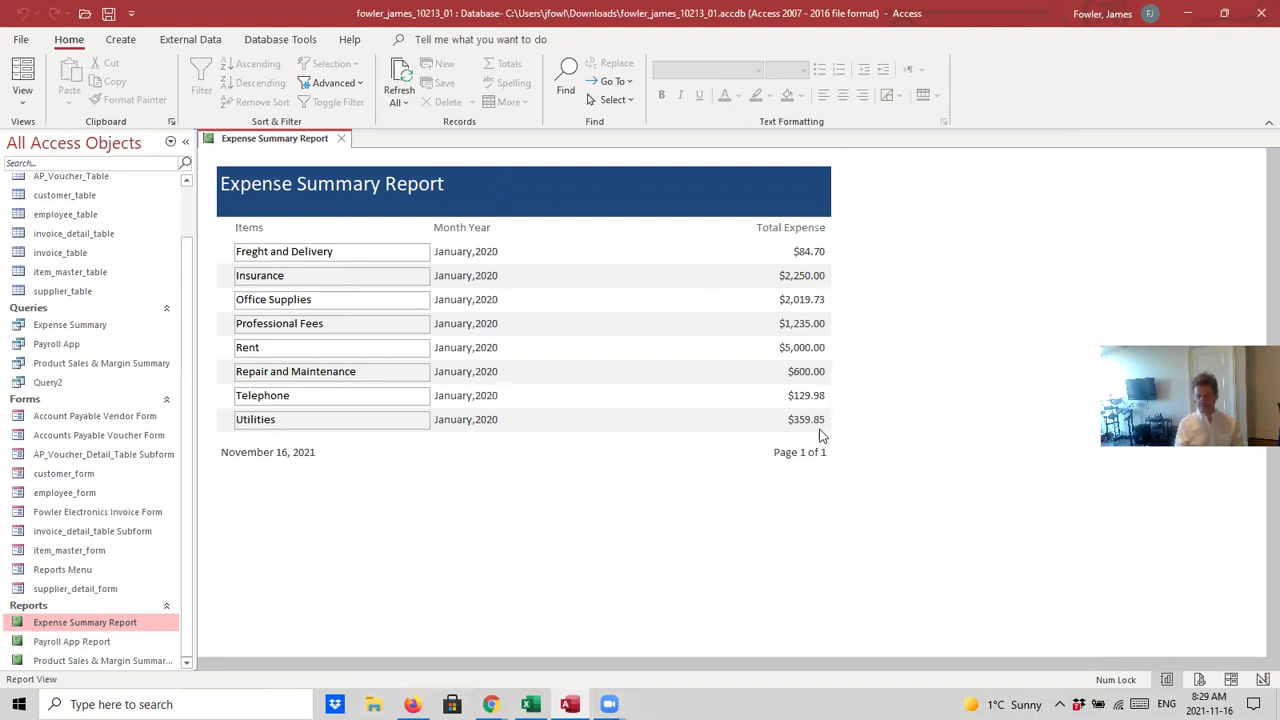
{"action": "left_click", "coordinate": [340, 141]}
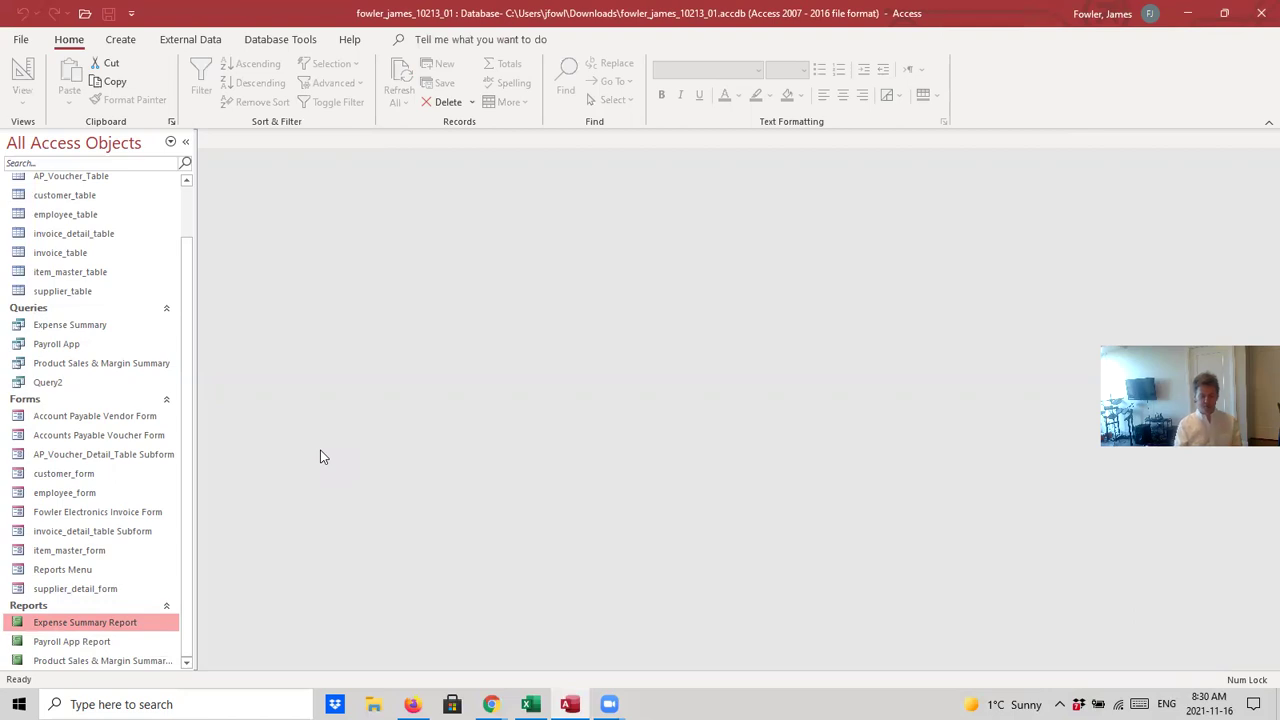
Open the Reports Menu form and bring up its tab's view options
{"action": "left_click", "coordinate": [62, 572]}
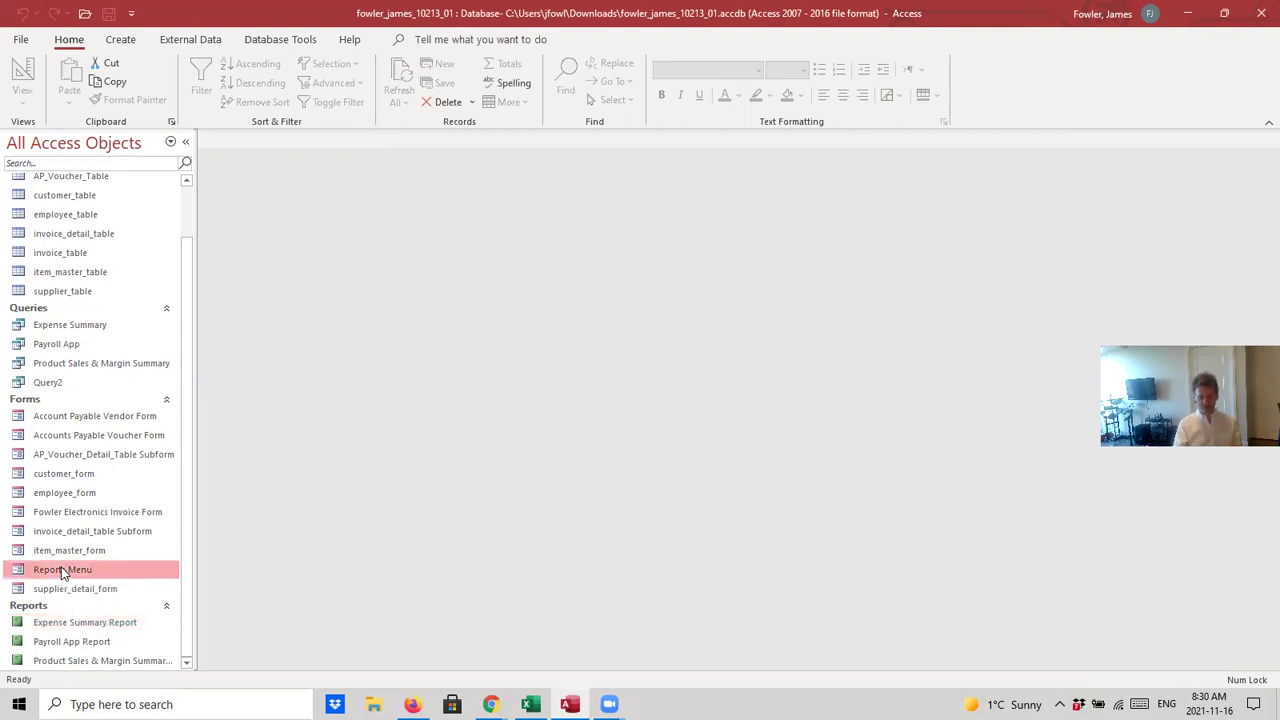
{"action": "double_click", "coordinate": [62, 572]}
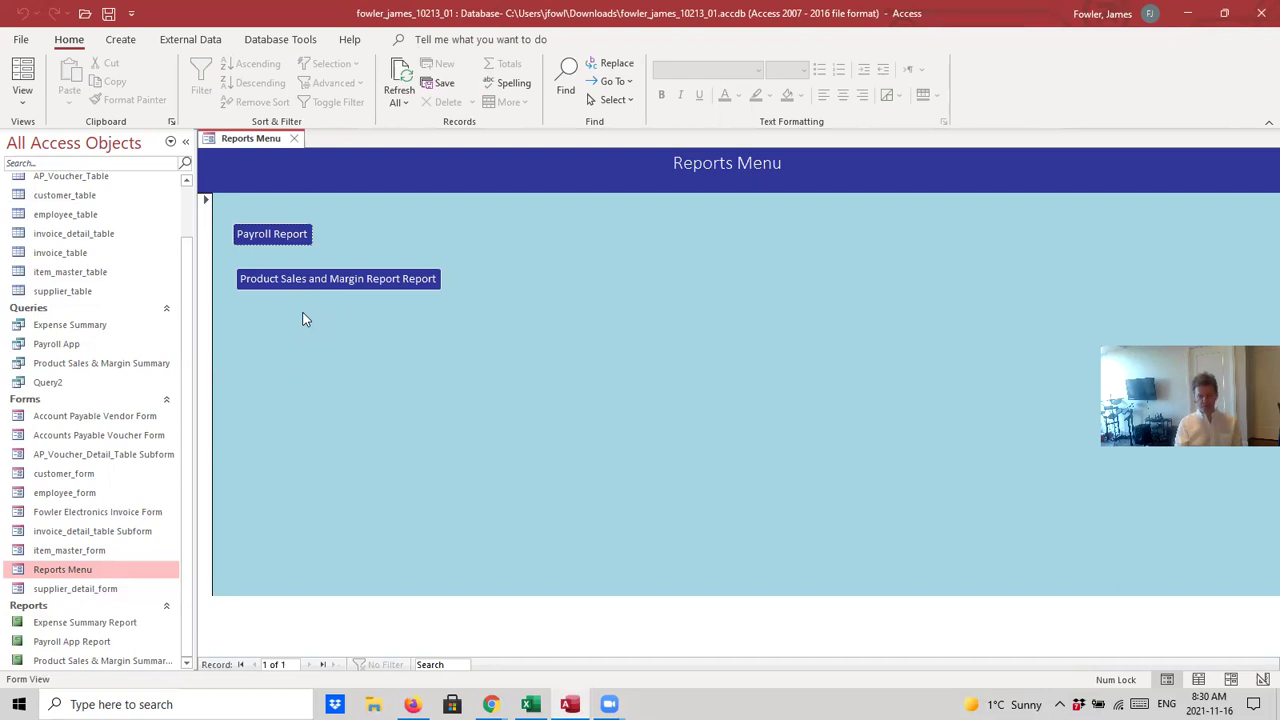
{"action": "right_click", "coordinate": [245, 146]}
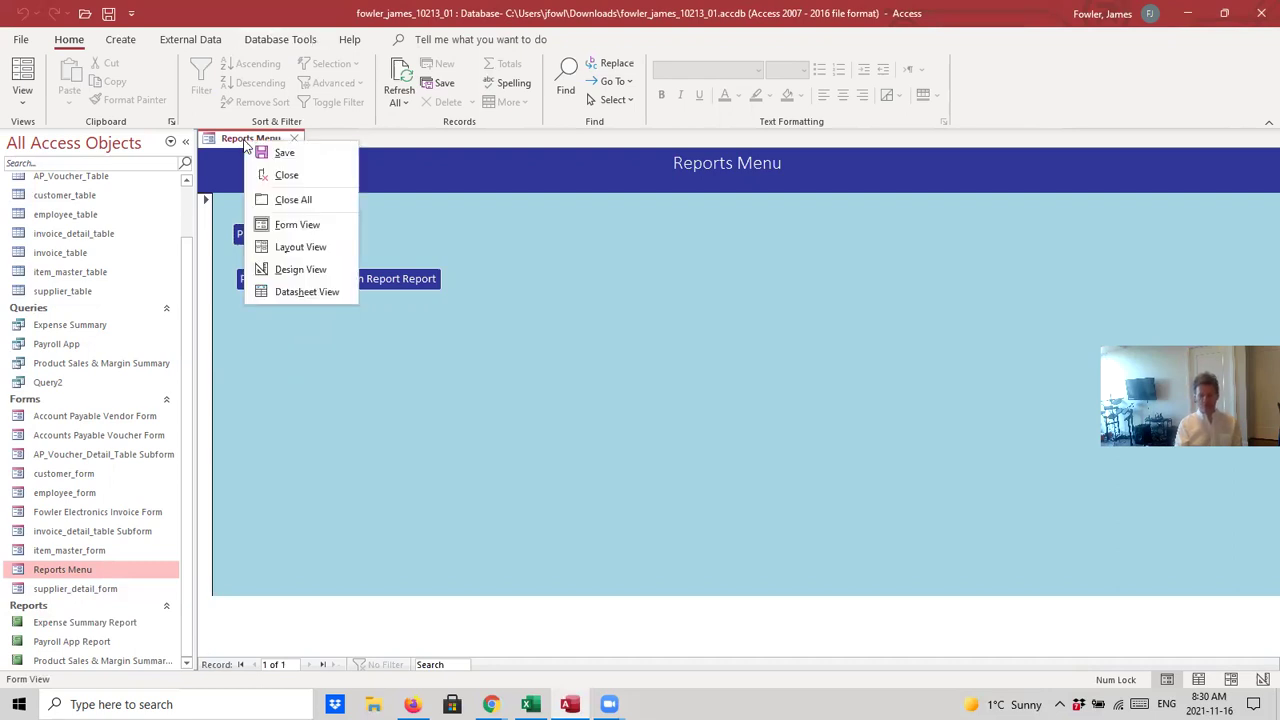
In Design View, draw a new button below the Product Sales report button
{"action": "left_click", "coordinate": [323, 269]}
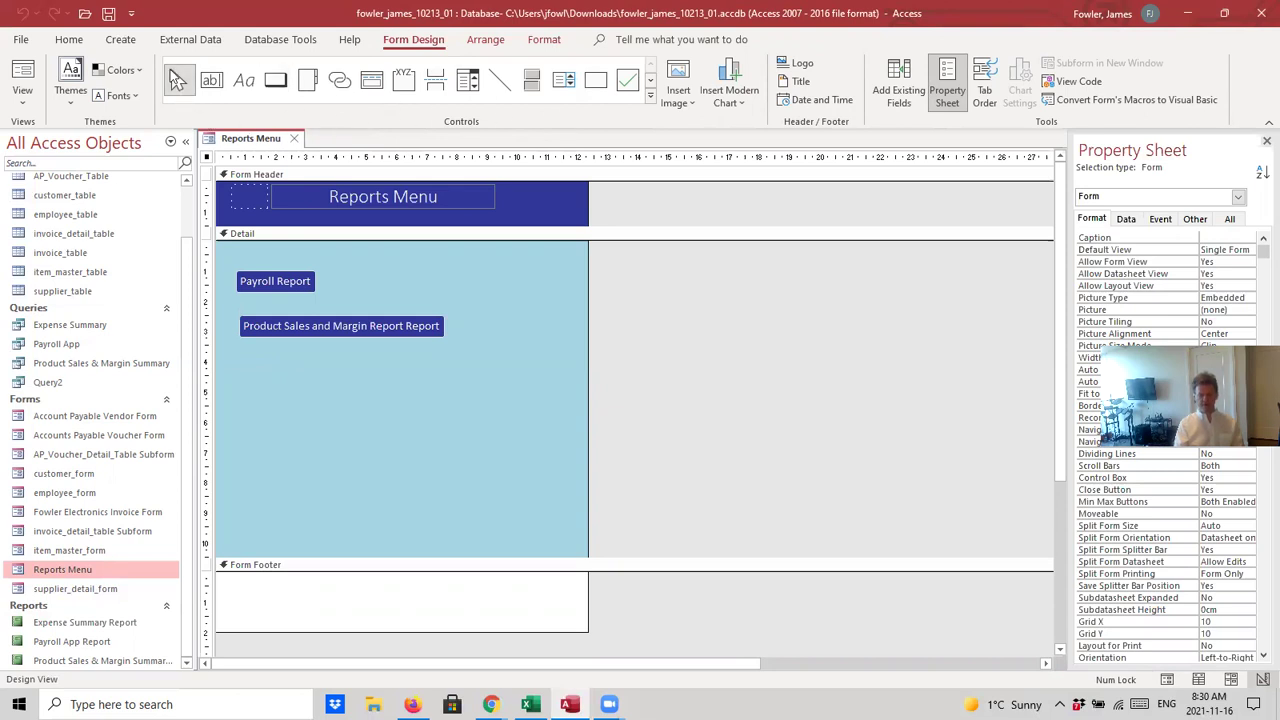
{"action": "left_click", "coordinate": [177, 80]}
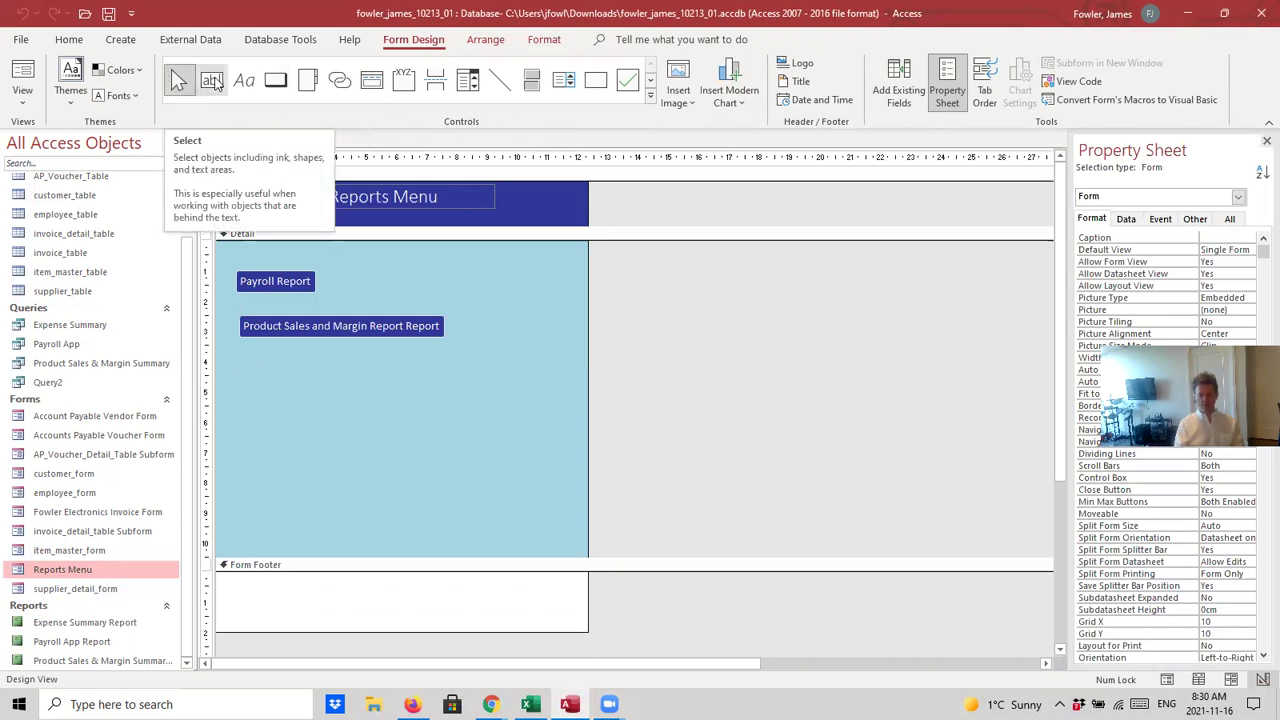
{"action": "left_click", "coordinate": [276, 80]}
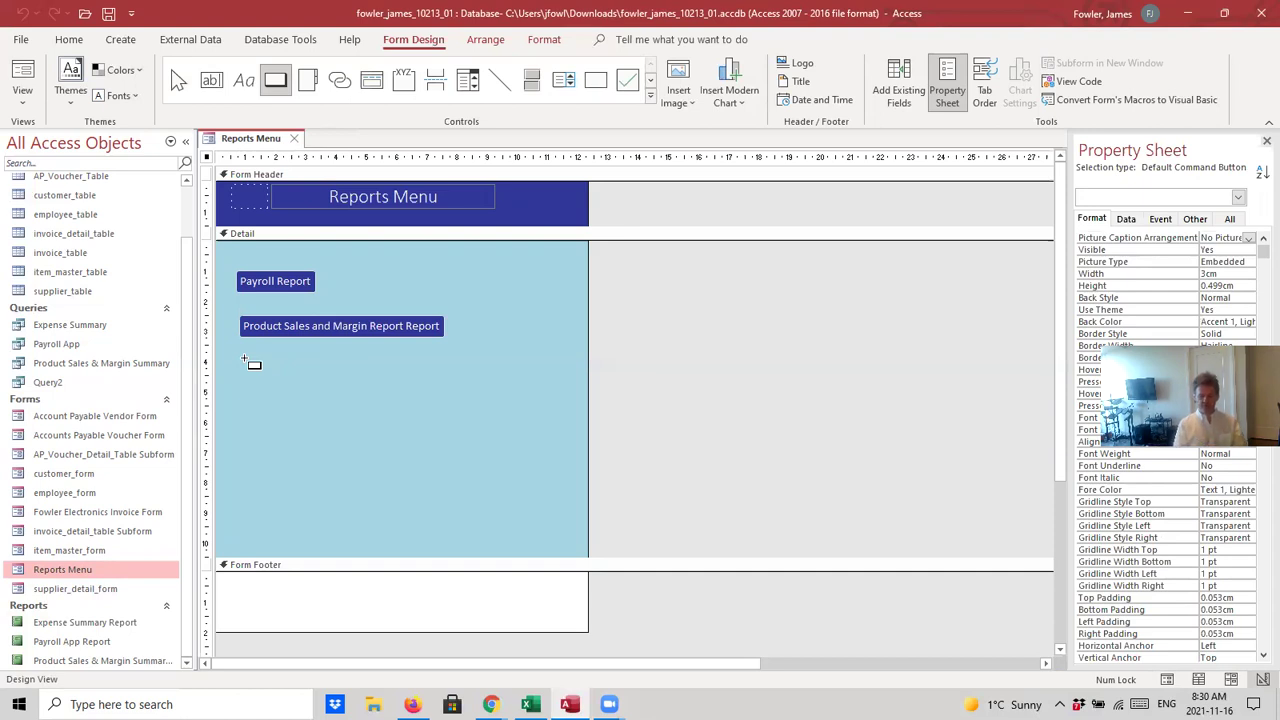
{"action": "left_click_drag", "start_coordinate": [244, 358], "coordinate": [370, 383]}
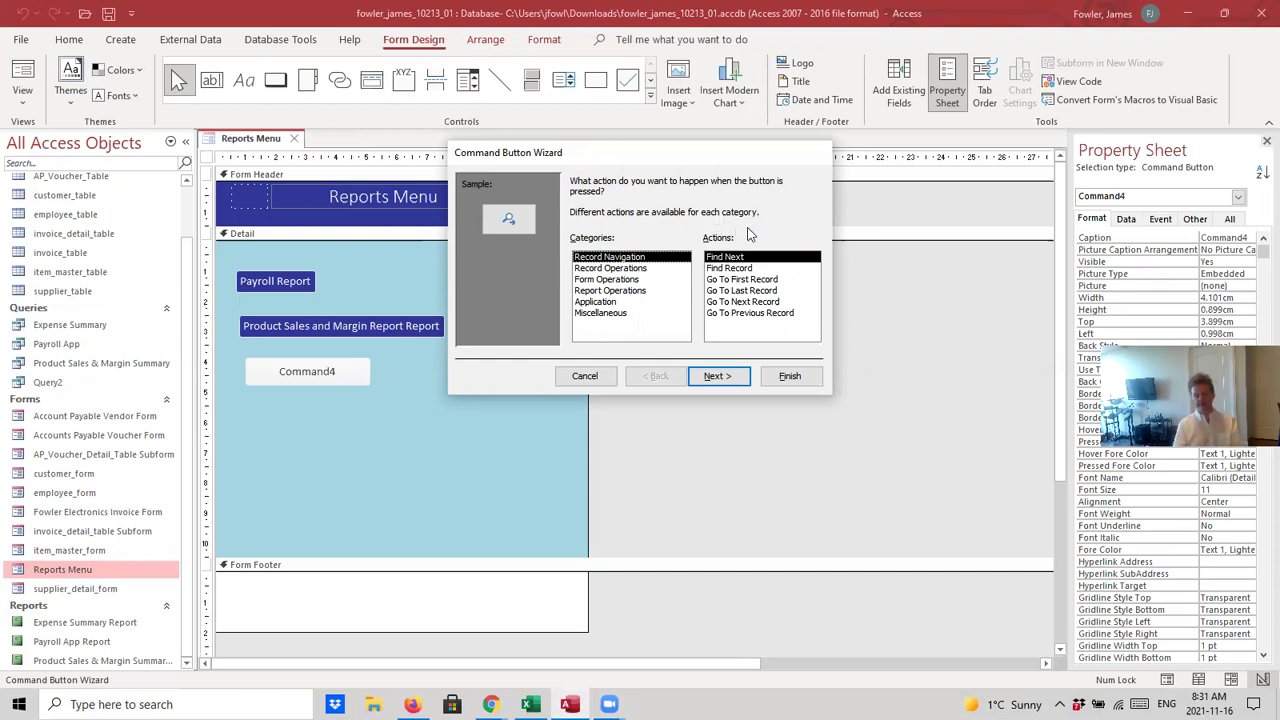
Set the button's action to Report Operations > Open Report, targeting Expense Summary Report
{"action": "left_click", "coordinate": [631, 291]}
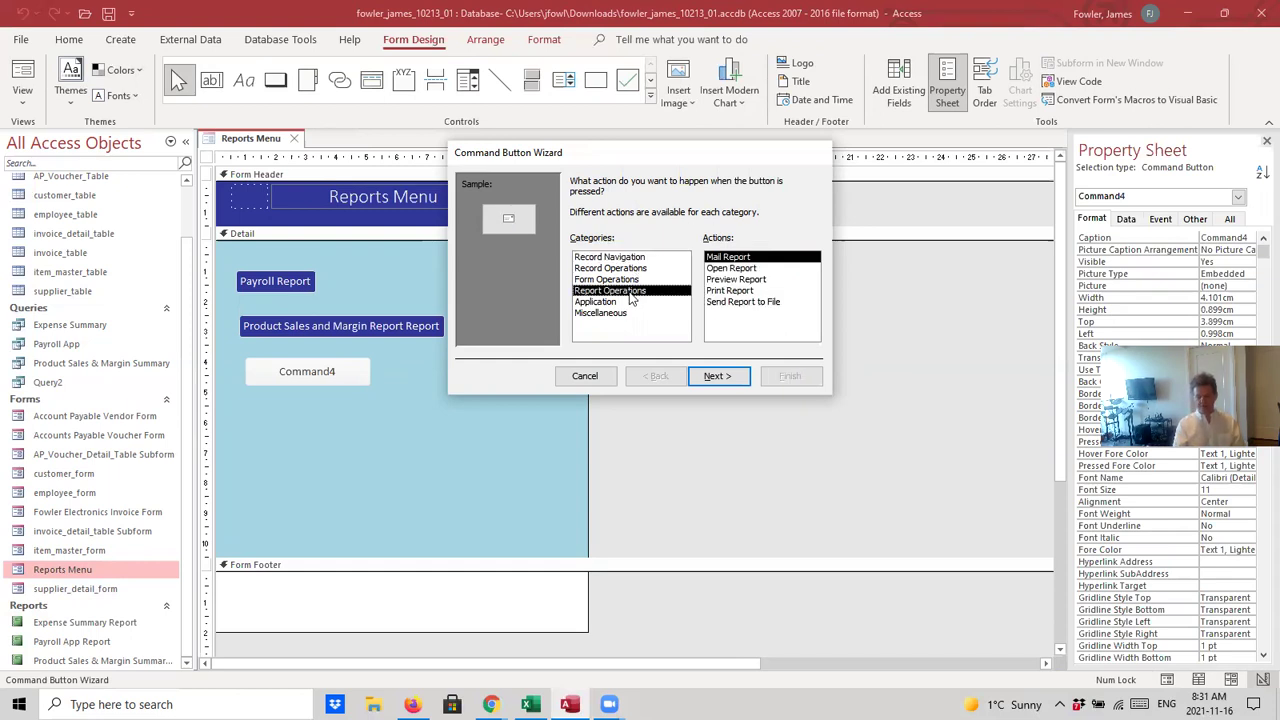
{"action": "left_click", "coordinate": [732, 268]}
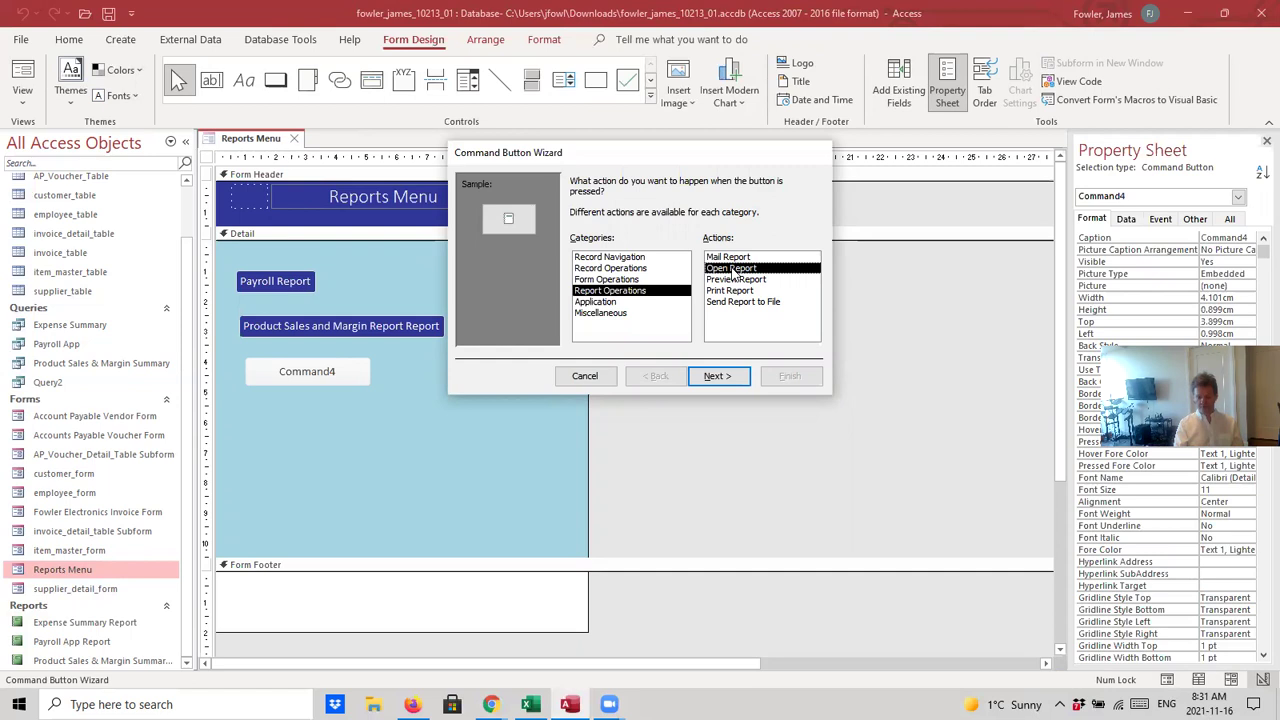
{"action": "left_click", "coordinate": [728, 377]}
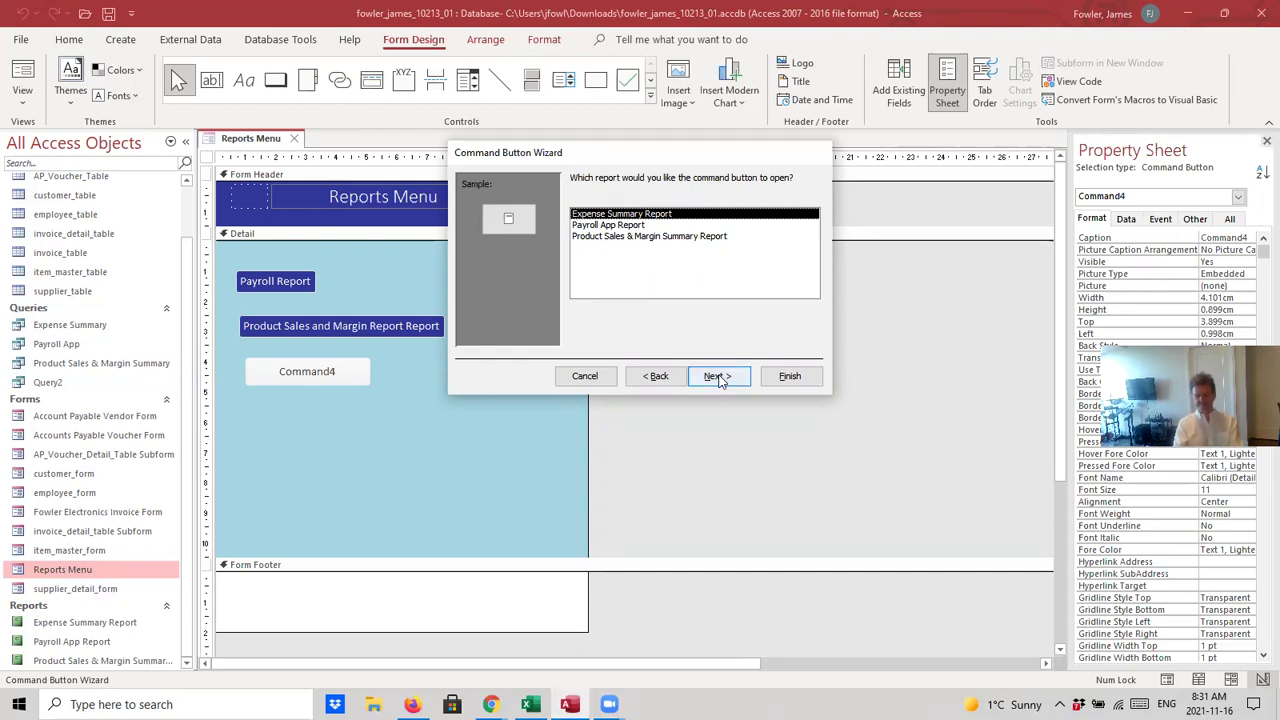
{"action": "left_click", "coordinate": [718, 377]}
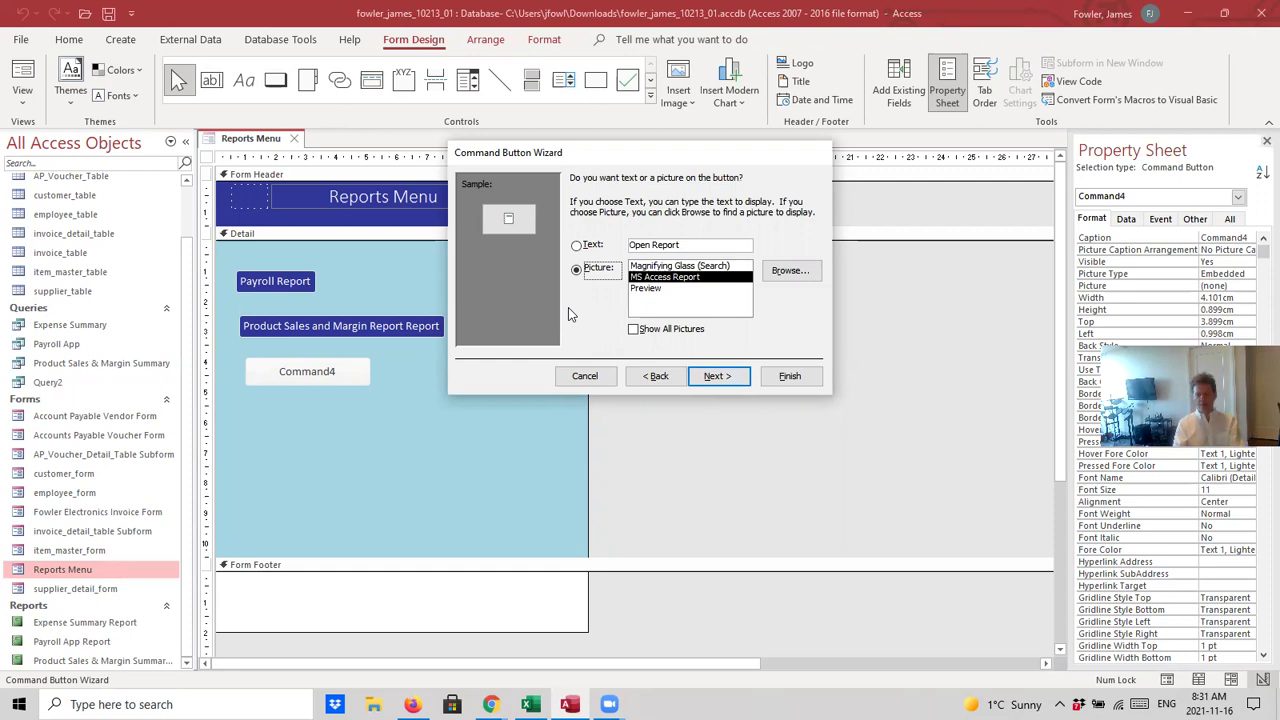
Caption the button with the text 'Expense Summary Report' and finish the wizard
{"action": "left_click", "coordinate": [577, 246]}
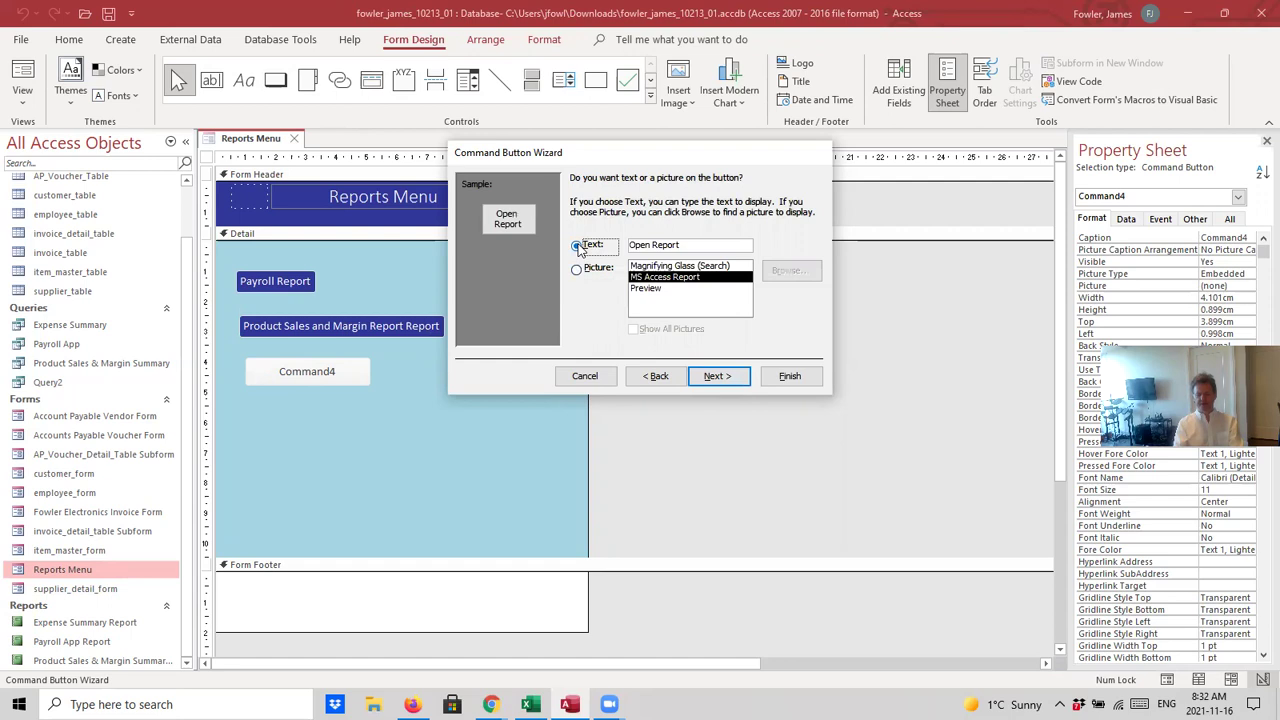
{"action": "left_click", "coordinate": [699, 244]}
{"action": "key", "text": "BackSpace"}
{"action": "key", "text": "BackSpace"}
{"action": "key", "text": "BackSpace"}
{"action": "key", "text": "BackSpace"}
{"action": "key", "text": "BackSpace"}
{"action": "key", "text": "BackSpace"}
{"action": "key", "text": "BackSpace"}
{"action": "key", "text": "BackSpace"}
{"action": "key", "text": "BackSpace"}
{"action": "key", "text": "BackSpace"}
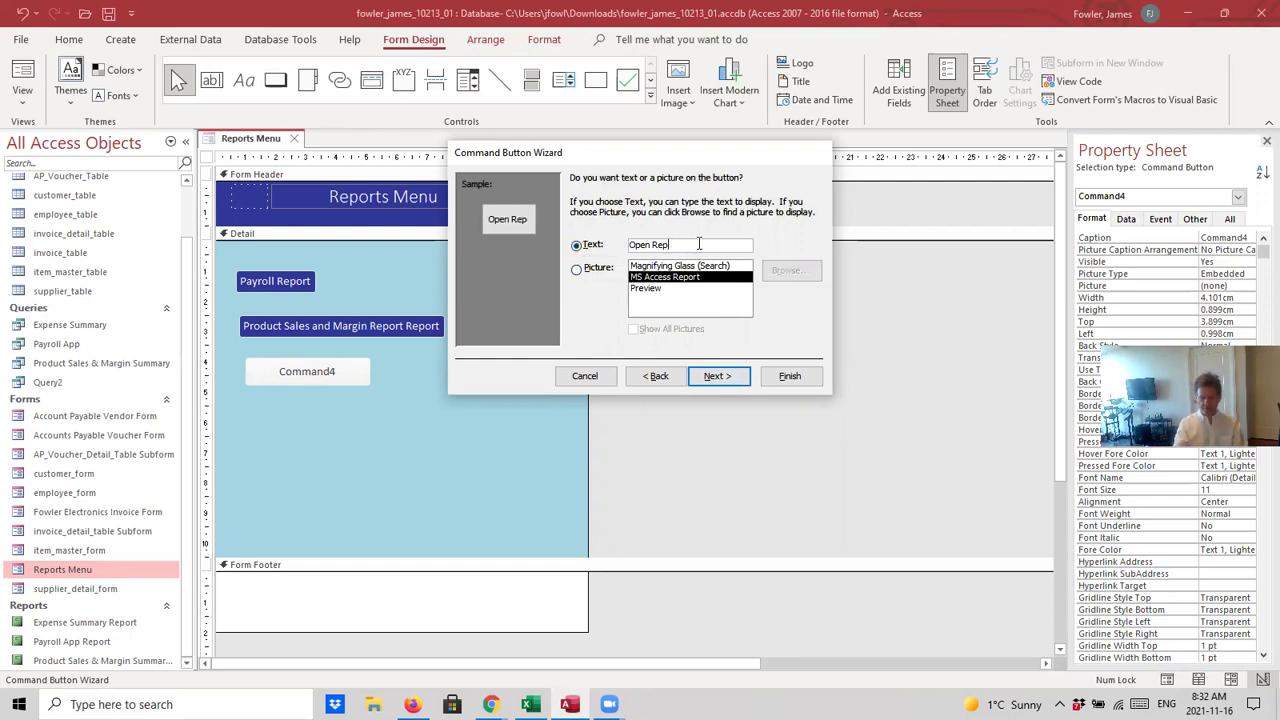
{"action": "key", "text": "BackSpace"}
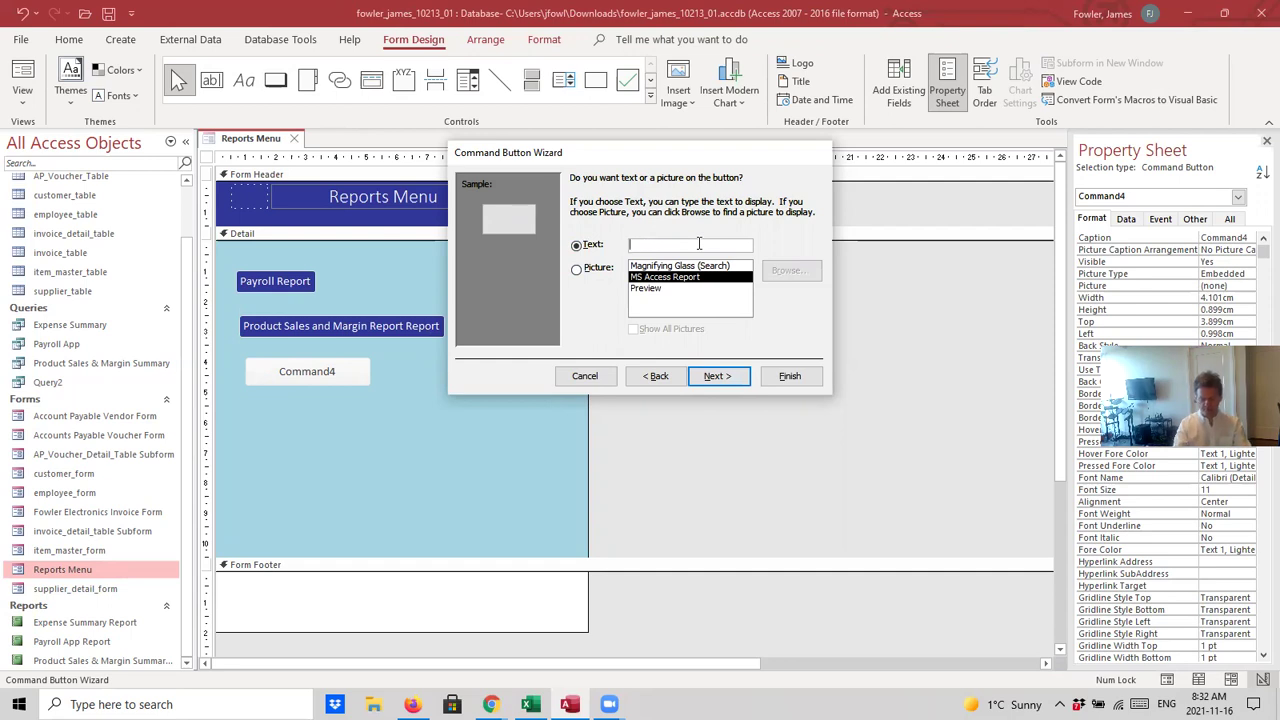
{"action": "type", "text": "Expens"}
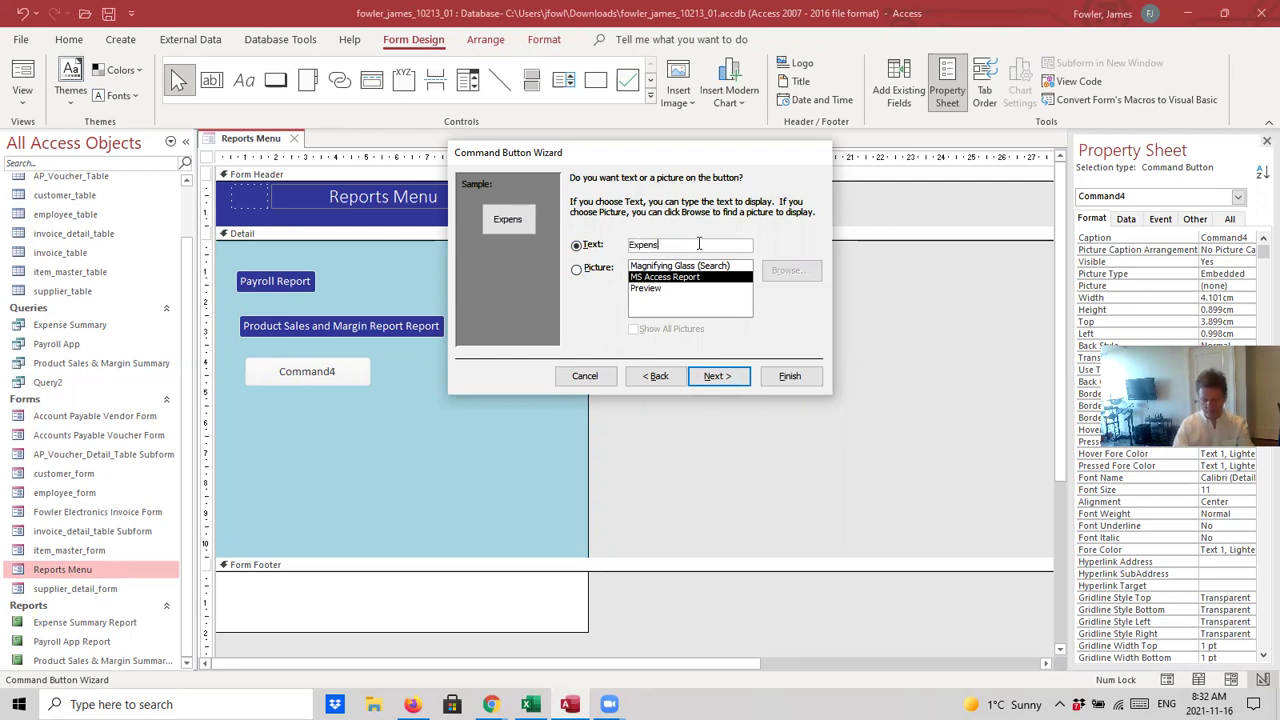
{"action": "type", "text": "e Sum"}
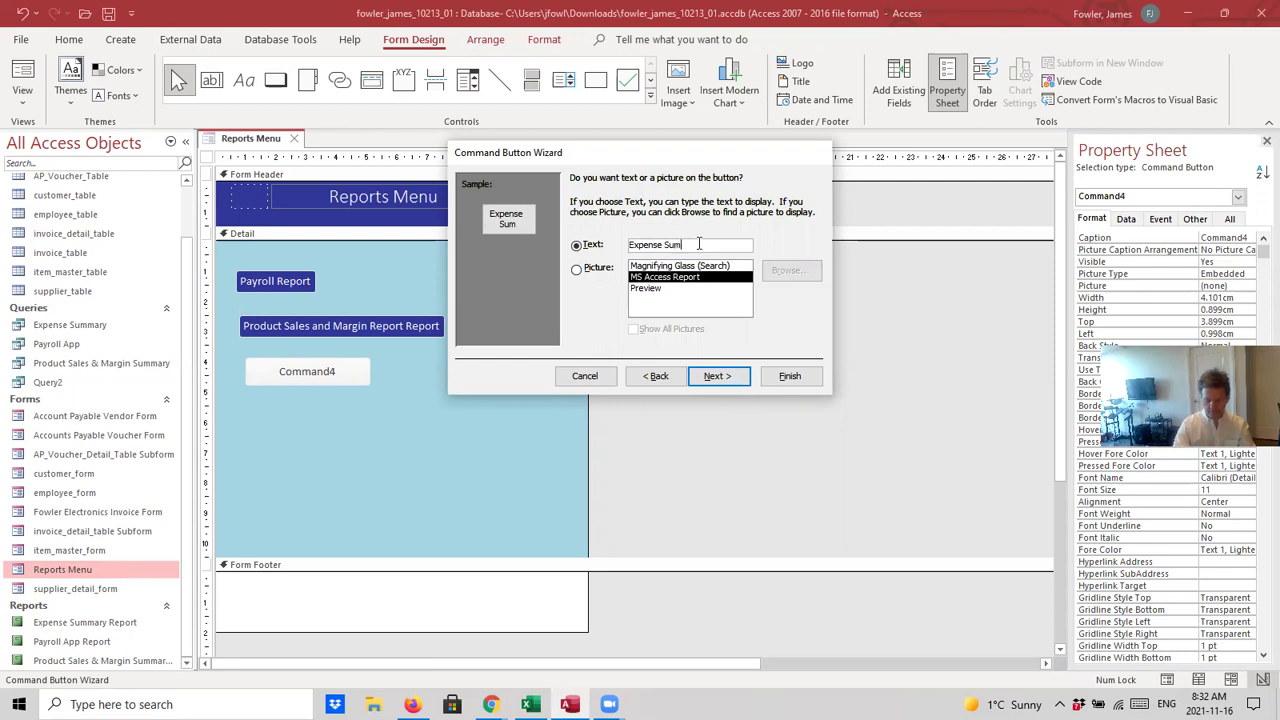
{"action": "type", "text": "mary Report"}
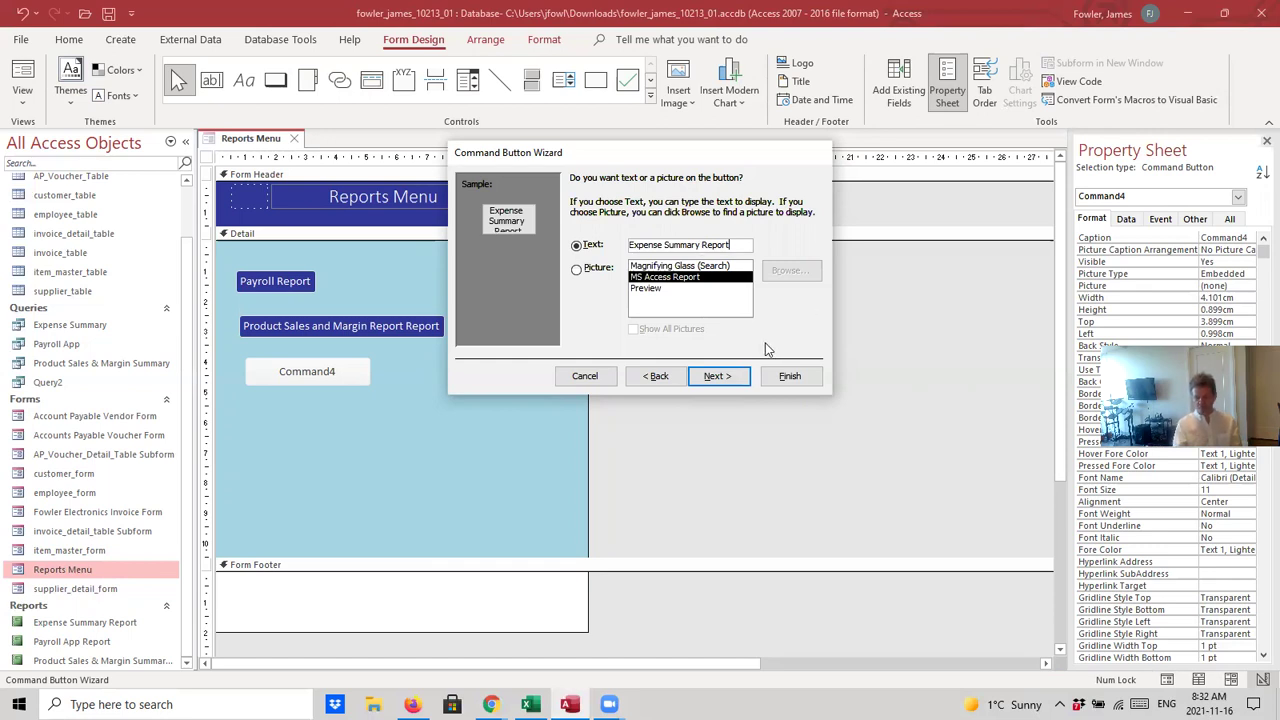
{"action": "left_click", "coordinate": [714, 377]}
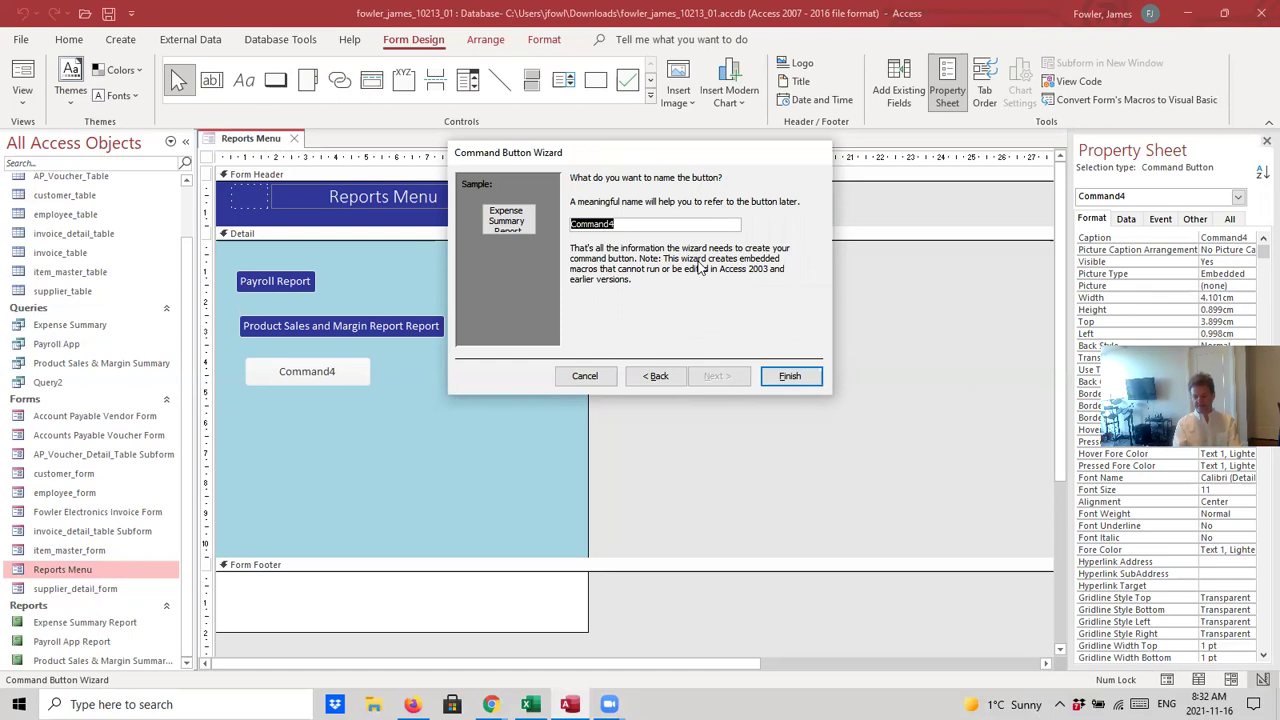
{"action": "left_click", "coordinate": [808, 377]}
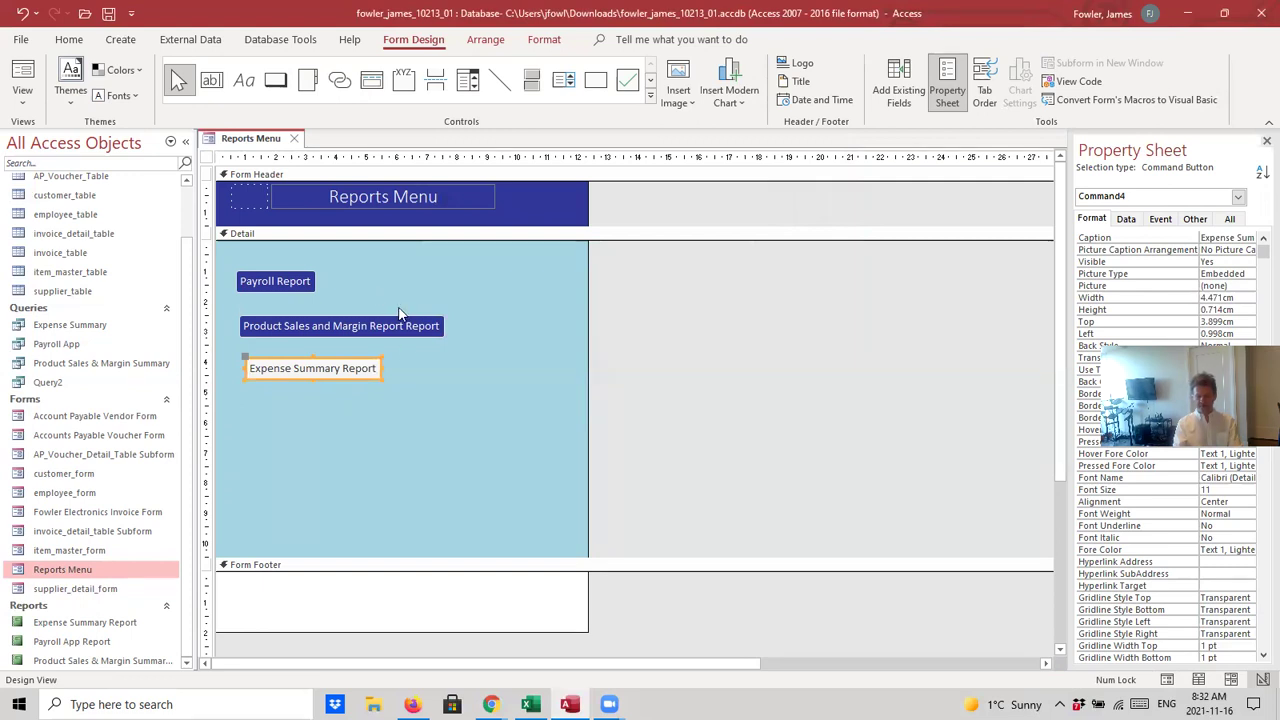
Give the Expense Summary Report button a dark blue fill and white caption text
{"action": "left_click", "coordinate": [540, 40]}
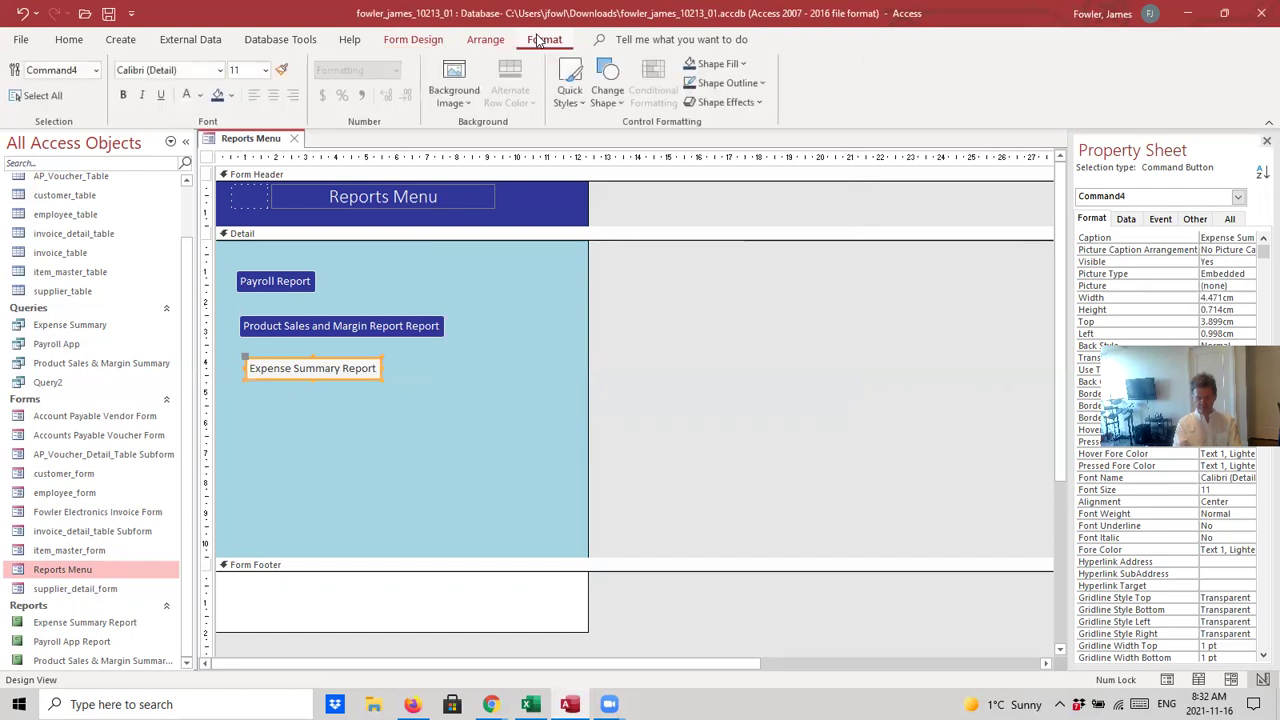
{"action": "left_click", "coordinate": [217, 95]}
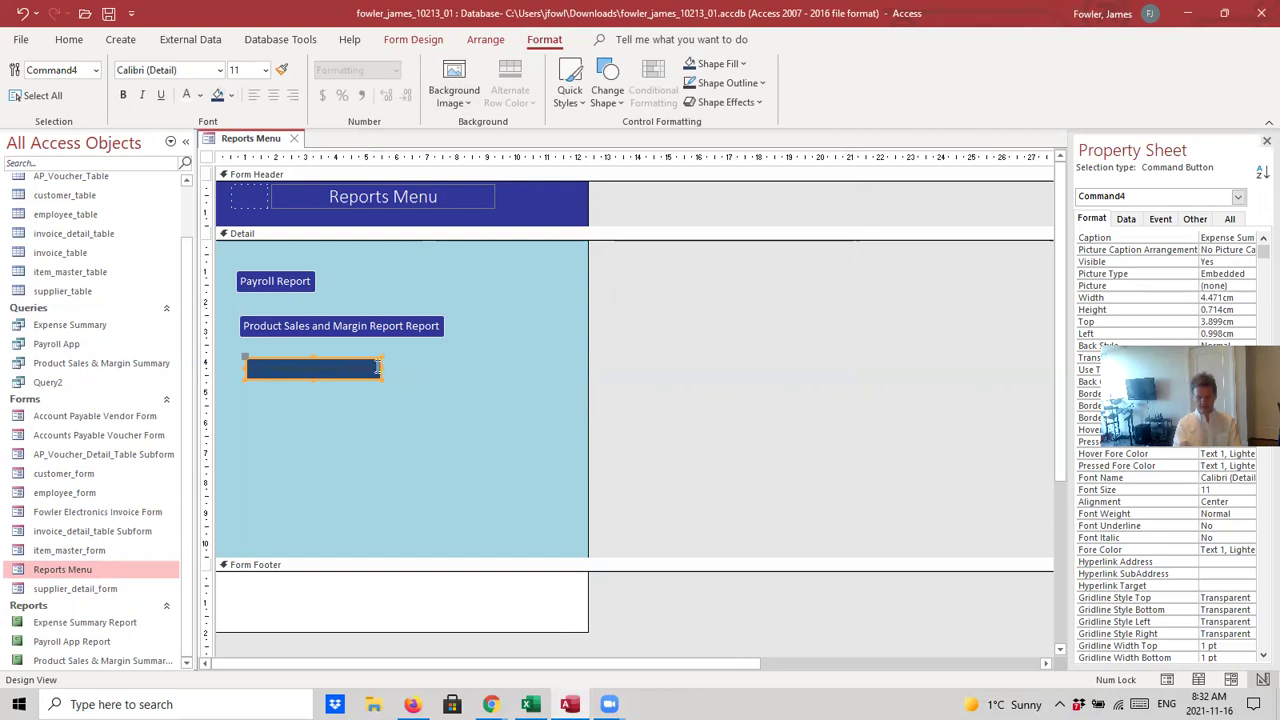
{"action": "left_click", "coordinate": [378, 367]}
{"action": "left_click", "coordinate": [237, 370]}
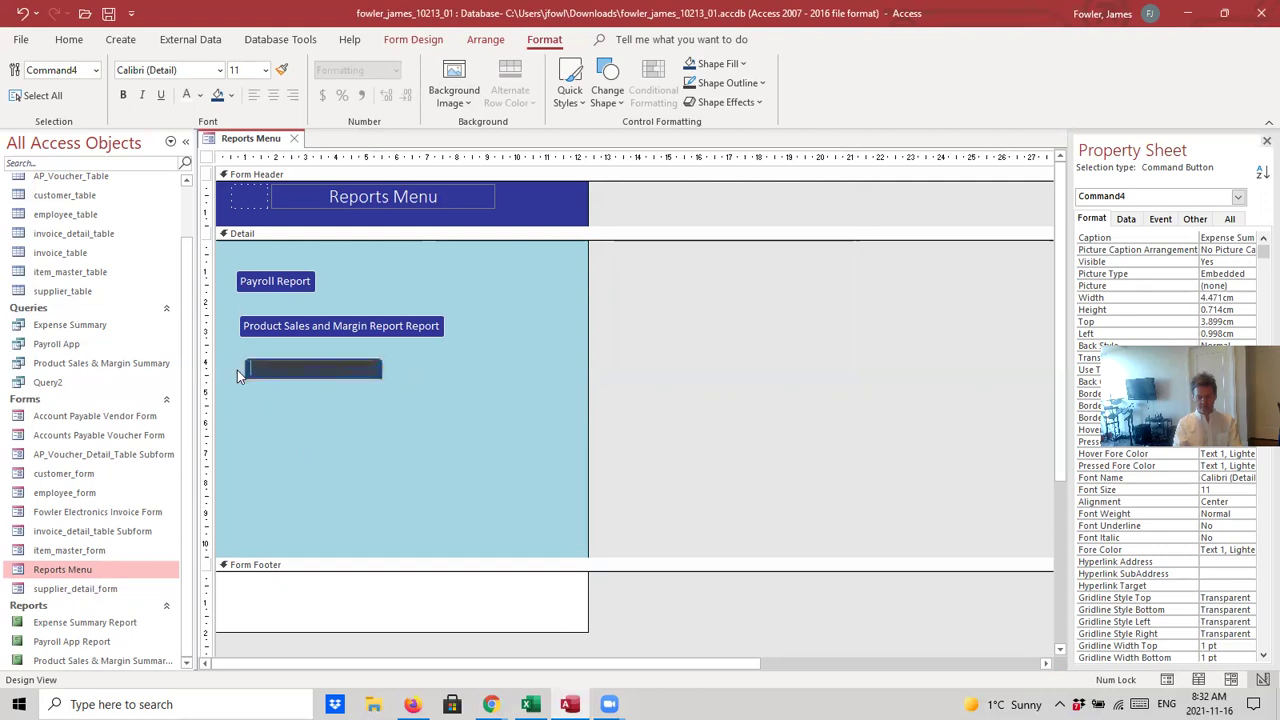
{"action": "left_click", "coordinate": [186, 96]}
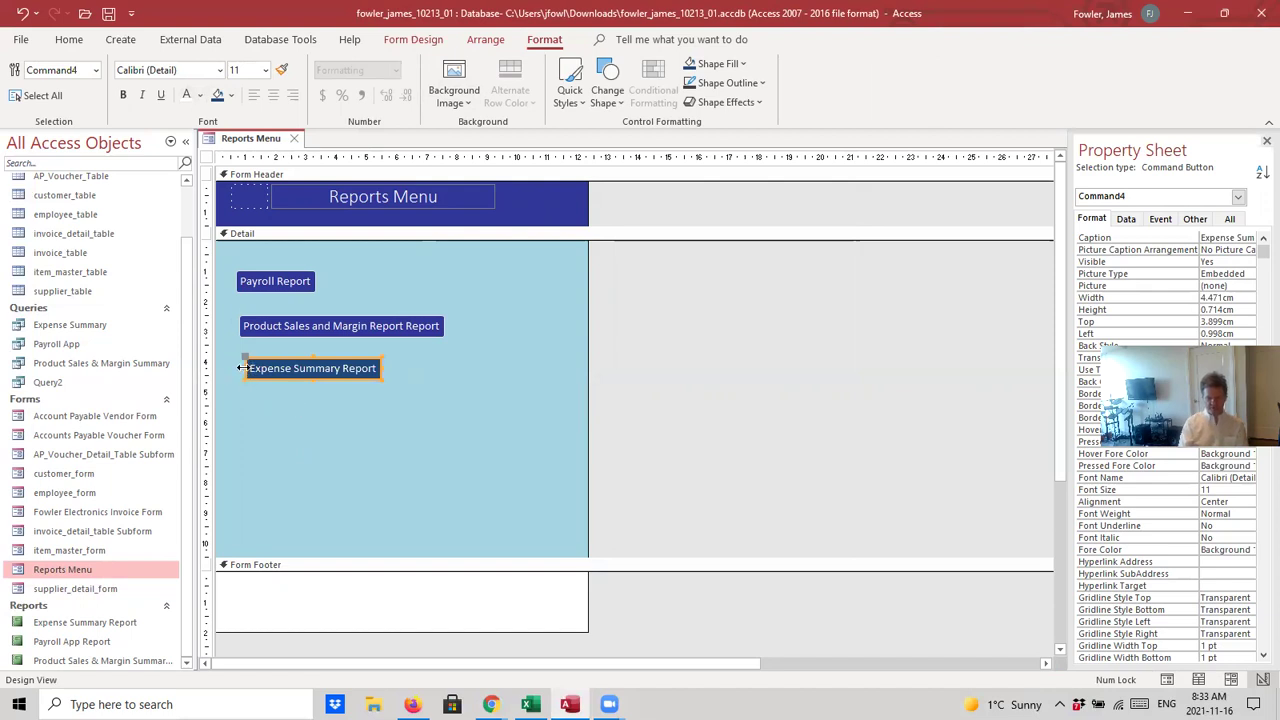
Widen the Expense Summary Report and Payroll Report buttons to matching widths
{"action": "left_click_drag", "start_coordinate": [242, 368], "coordinate": [236, 368]}
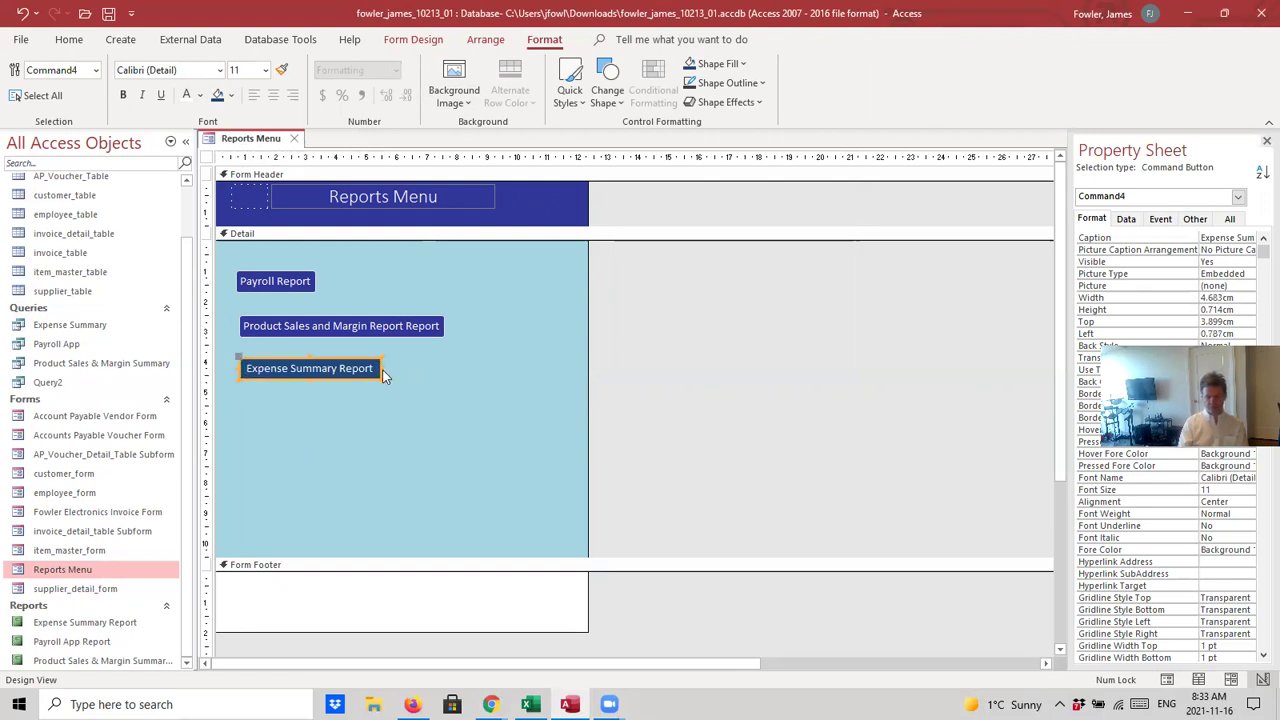
{"action": "left_click_drag", "start_coordinate": [380, 370], "coordinate": [444, 376]}
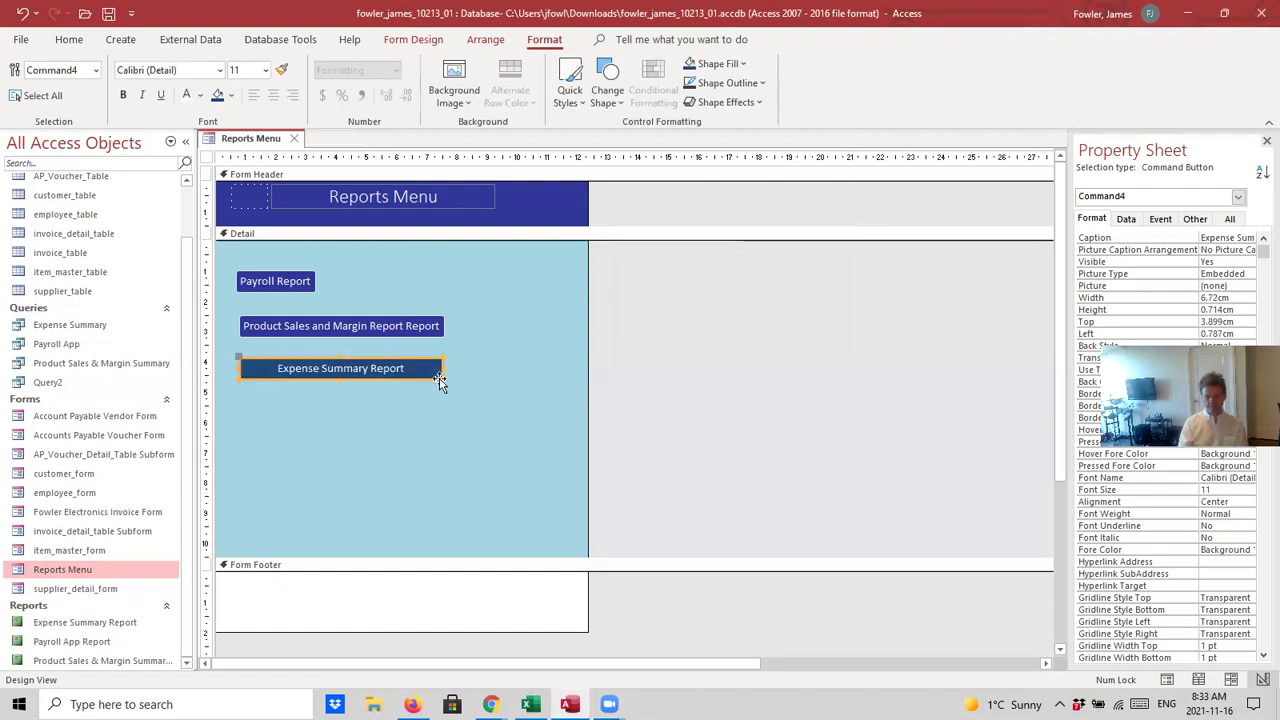
{"action": "left_click", "coordinate": [257, 283]}
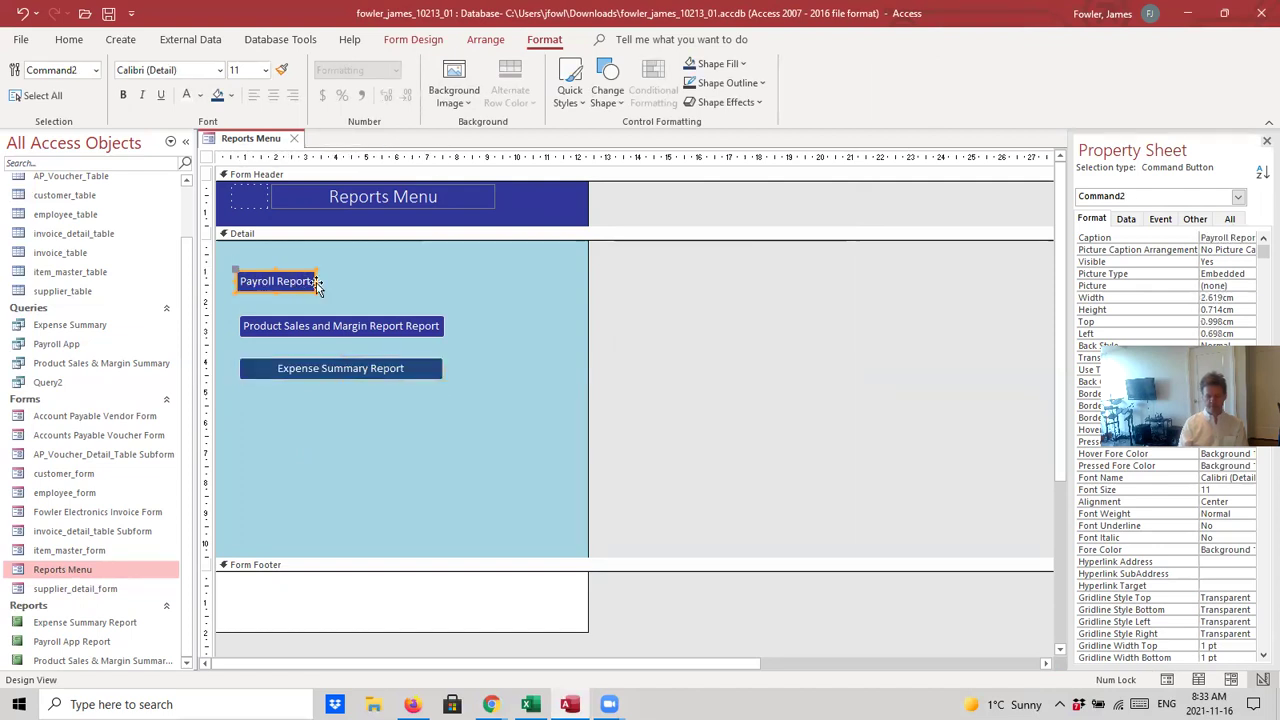
{"action": "left_click_drag", "start_coordinate": [316, 285], "coordinate": [443, 283]}
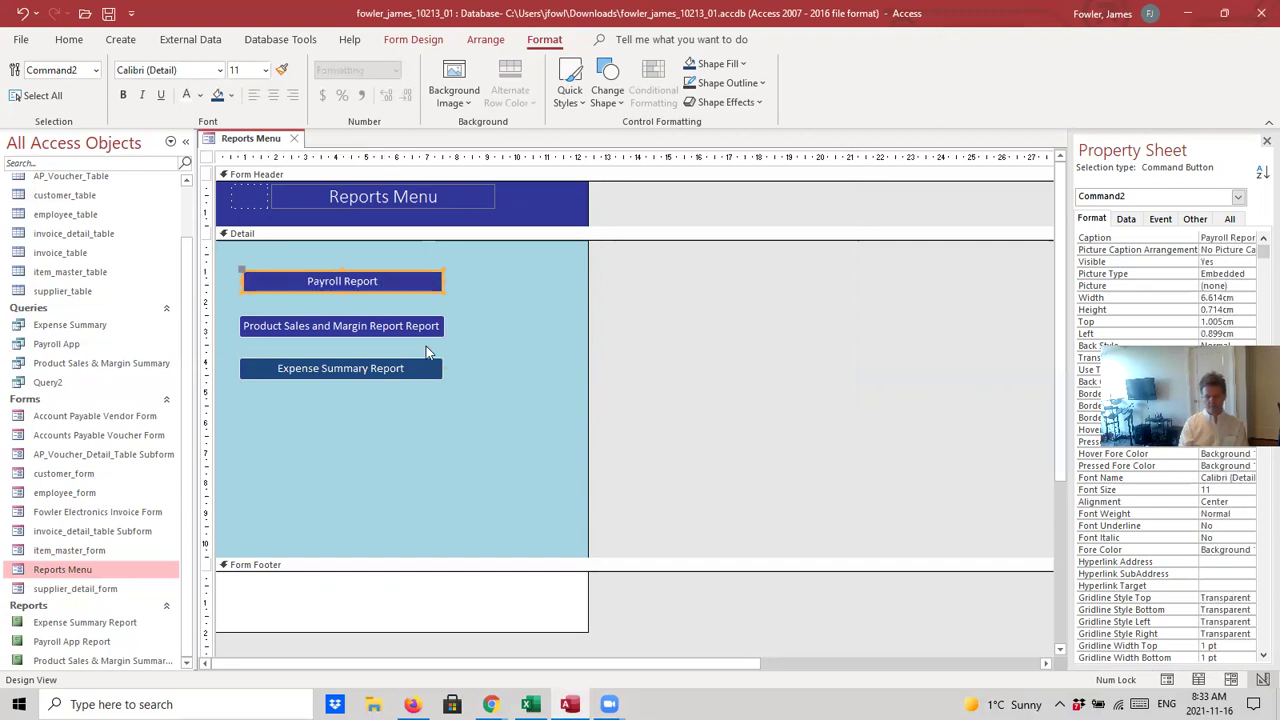
Try a blue-grey fill on the Expense Summary Report button, then set it back to dark navy
{"action": "left_click", "coordinate": [426, 367]}
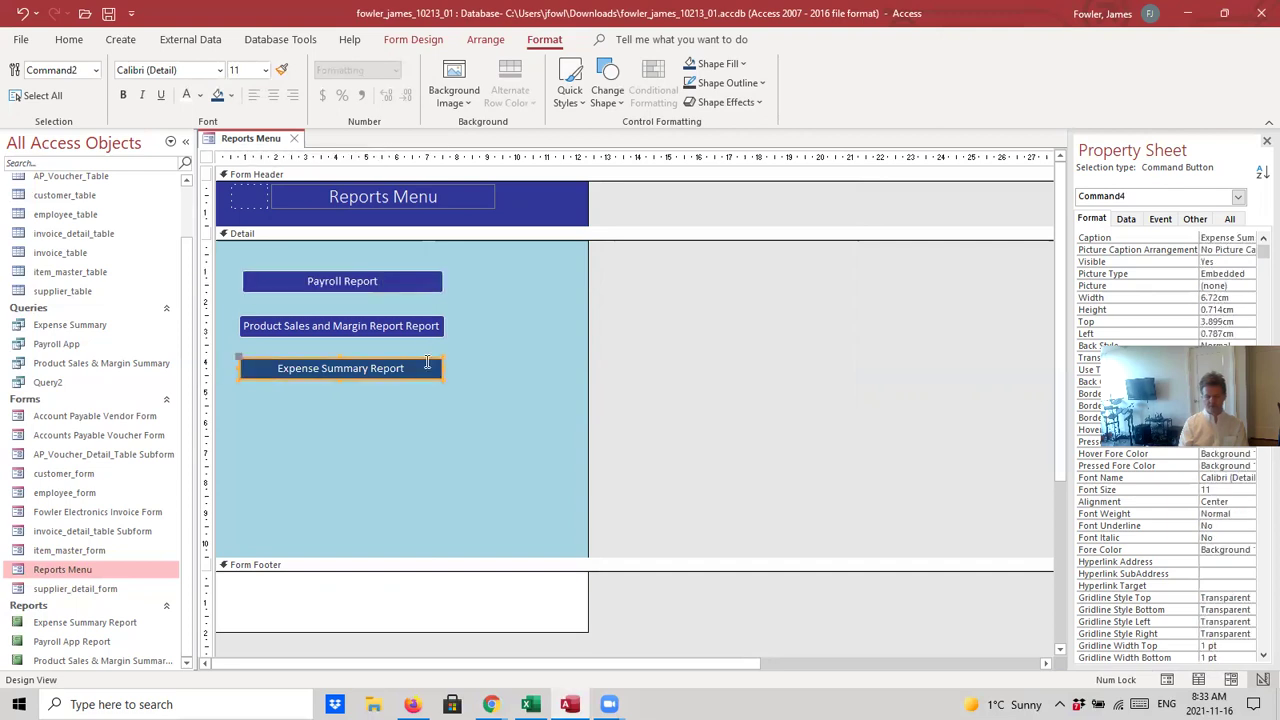
{"action": "left_click", "coordinate": [231, 95]}
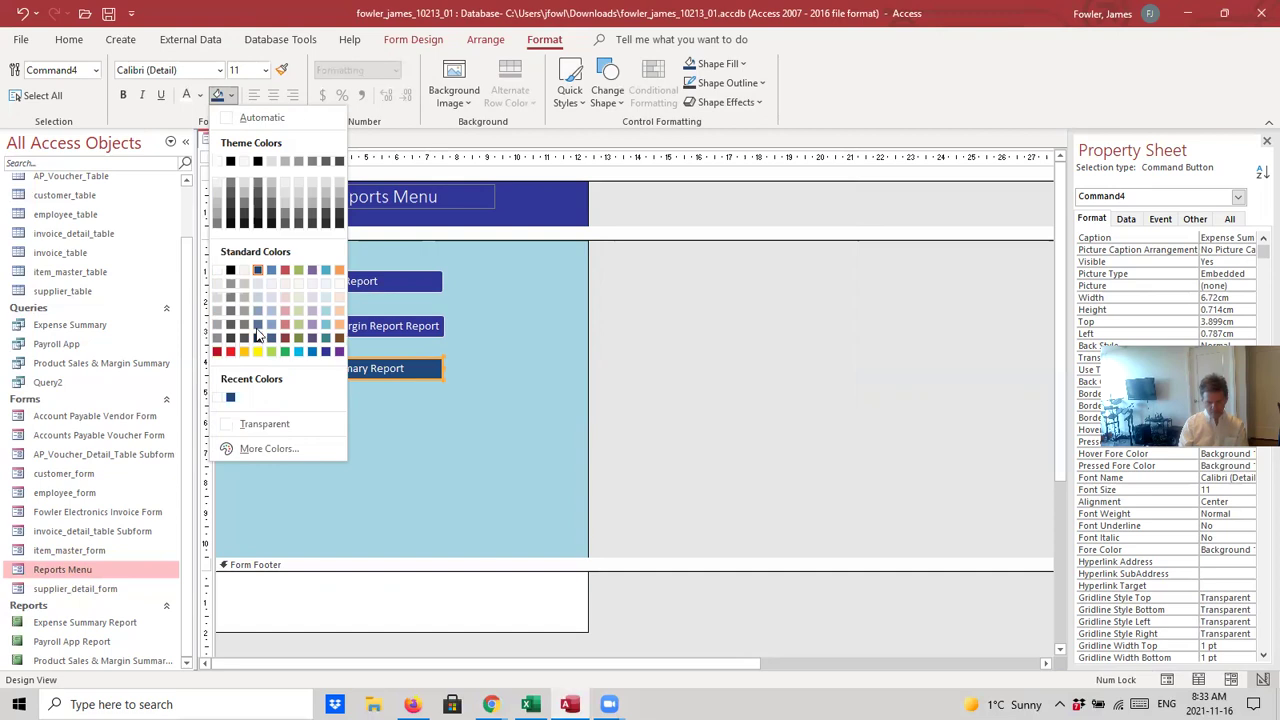
{"action": "left_click", "coordinate": [257, 330]}
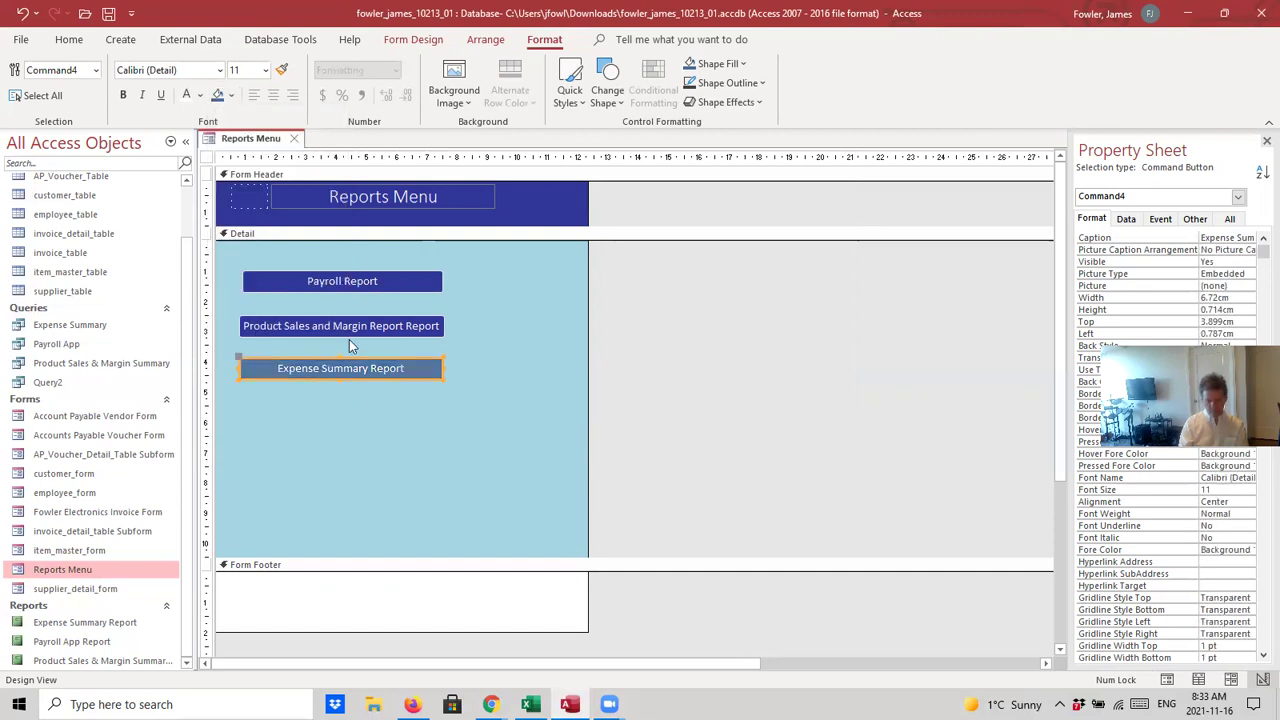
{"action": "left_click", "coordinate": [526, 374]}
{"action": "left_click", "coordinate": [429, 370]}
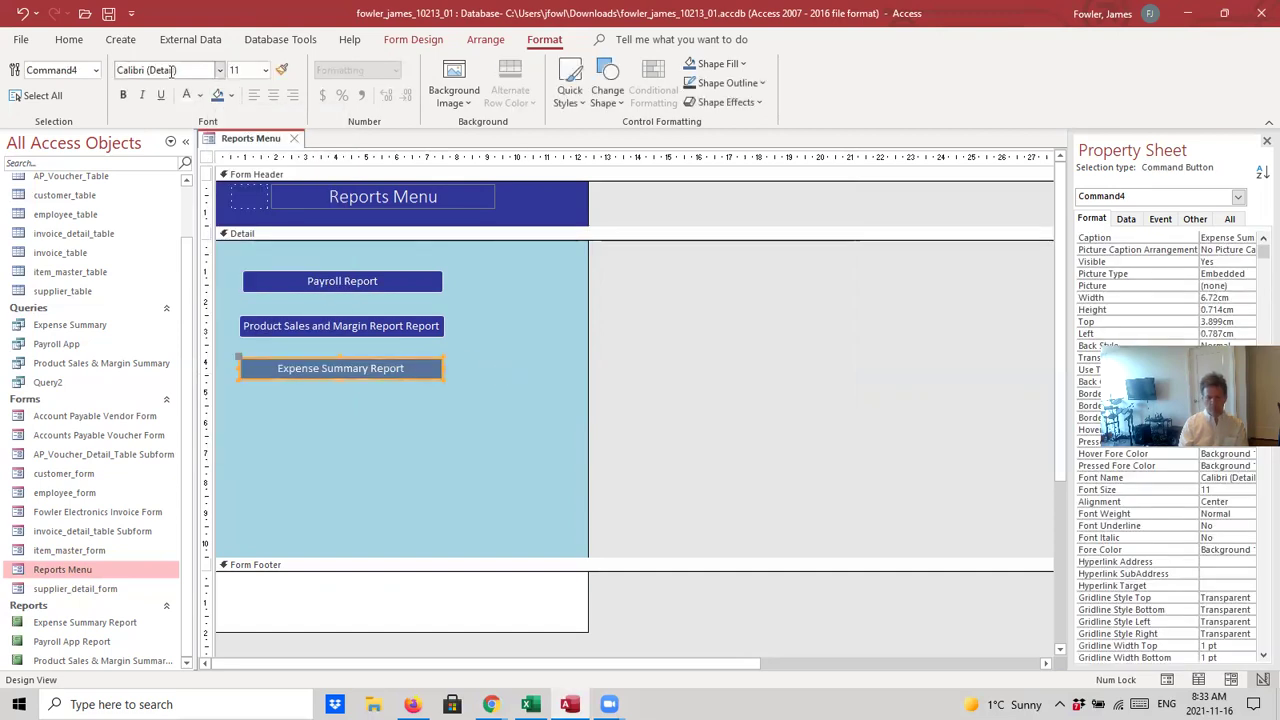
{"action": "left_click", "coordinate": [231, 95]}
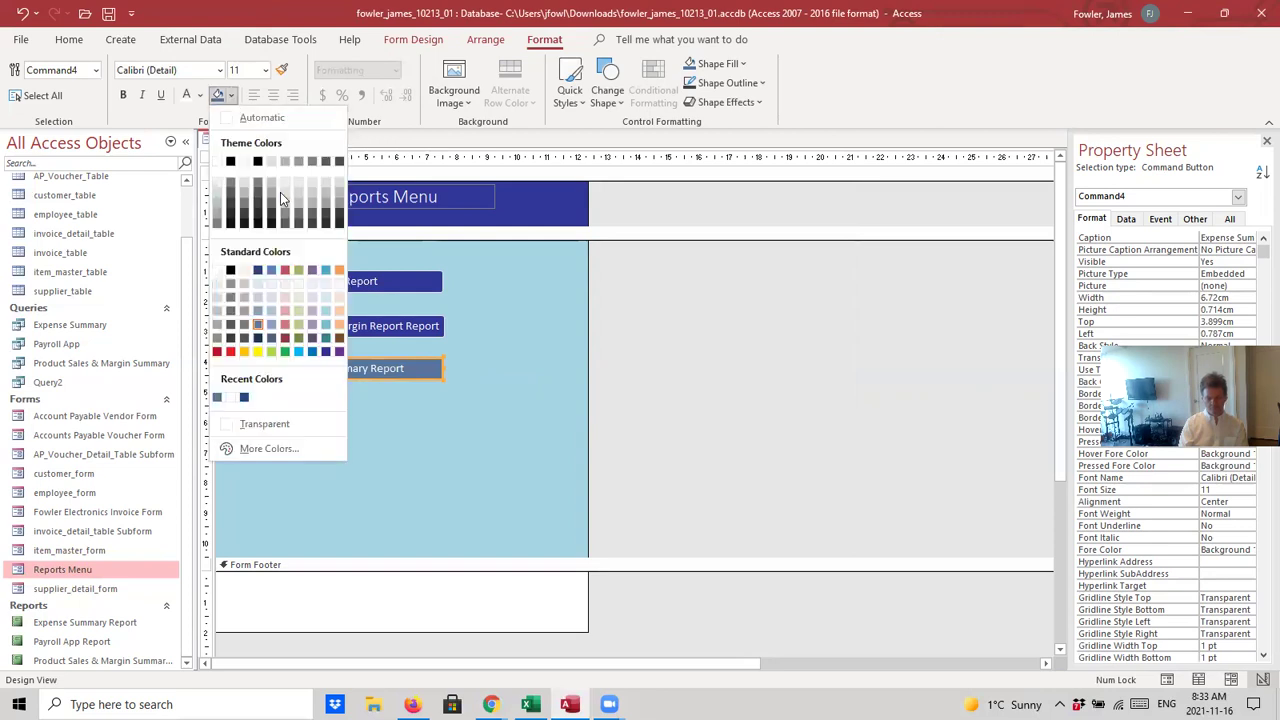
{"action": "left_click", "coordinate": [258, 271]}
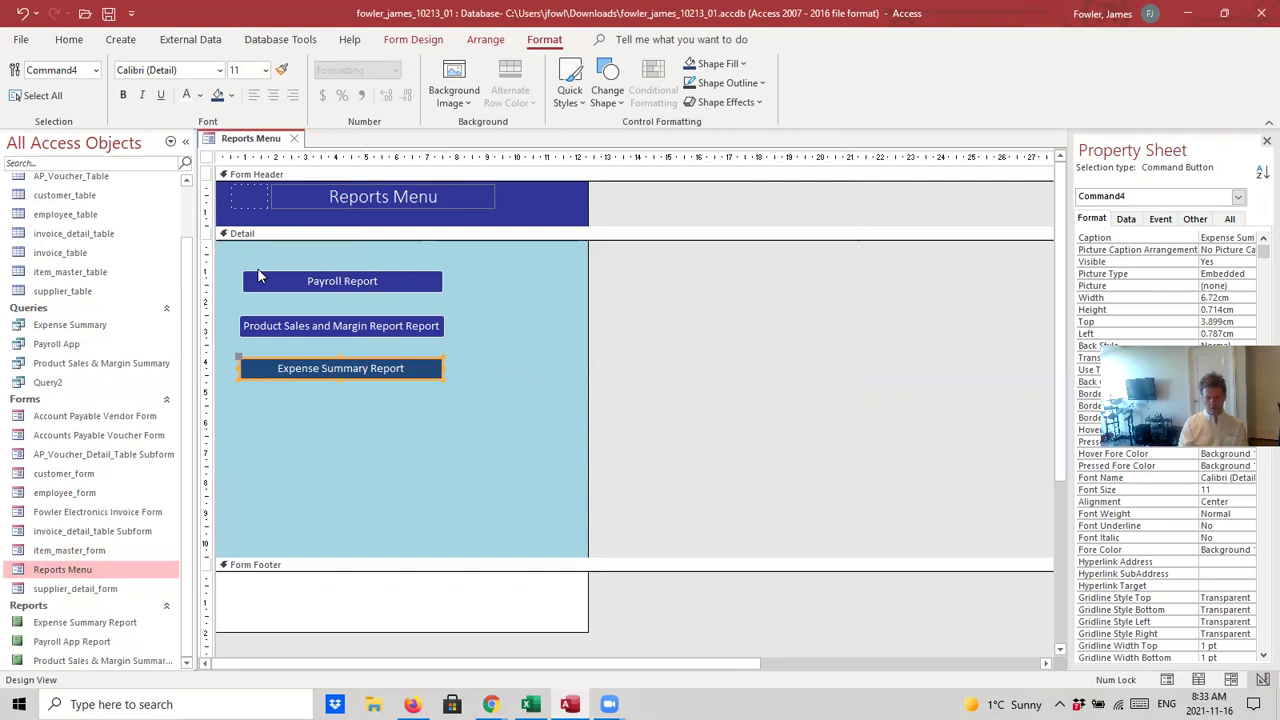
Save and close the Reports Menu form design, then reopen it in Form view
{"action": "left_click", "coordinate": [108, 13]}
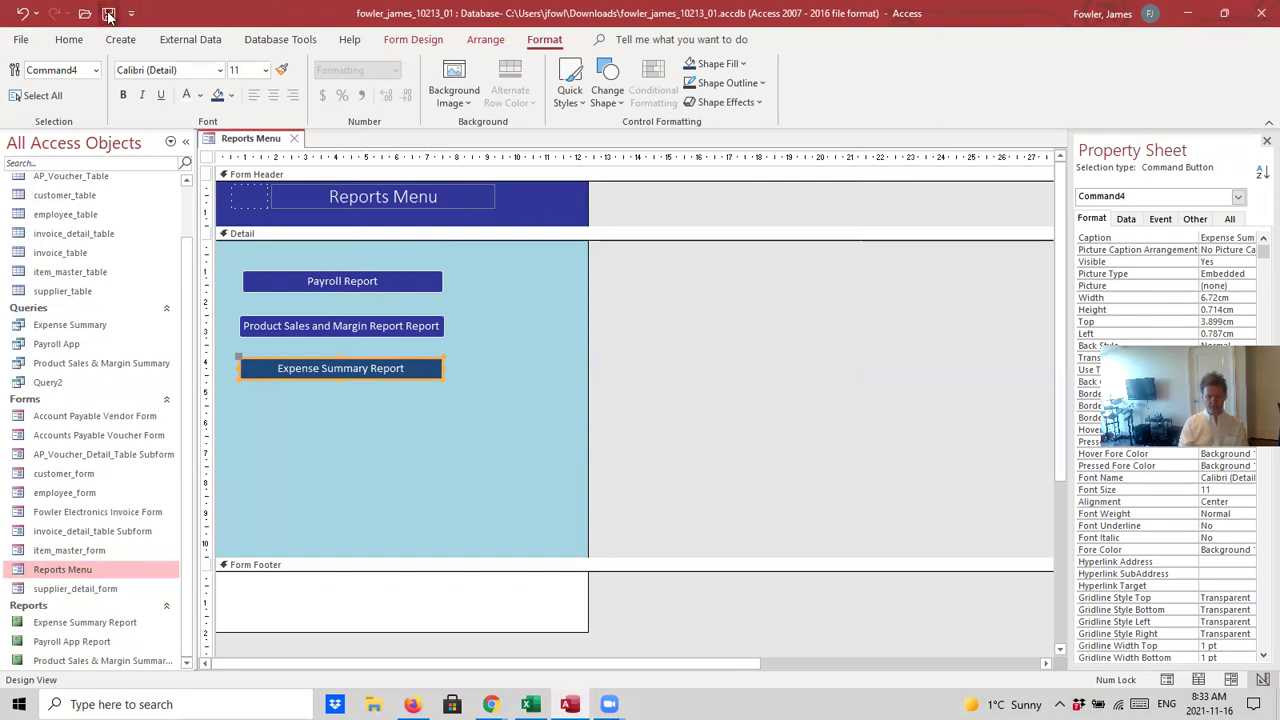
{"action": "left_click", "coordinate": [294, 138]}
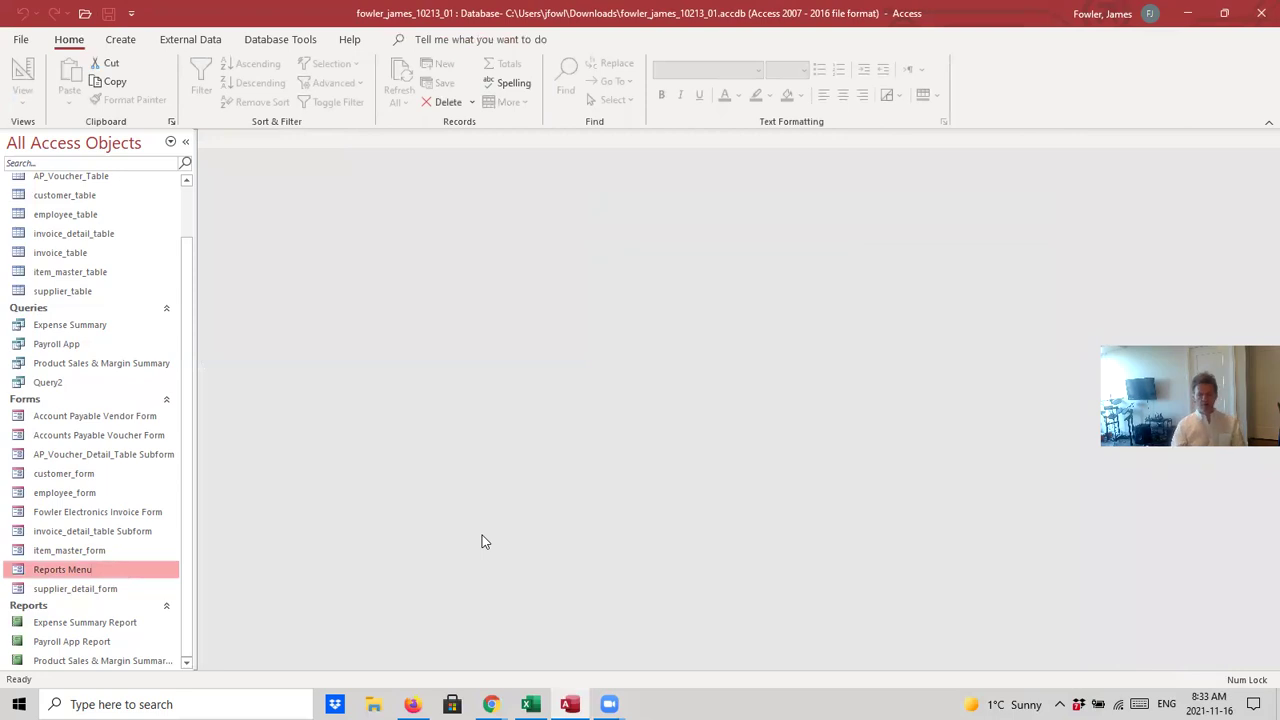
{"action": "double_click", "coordinate": [75, 577]}
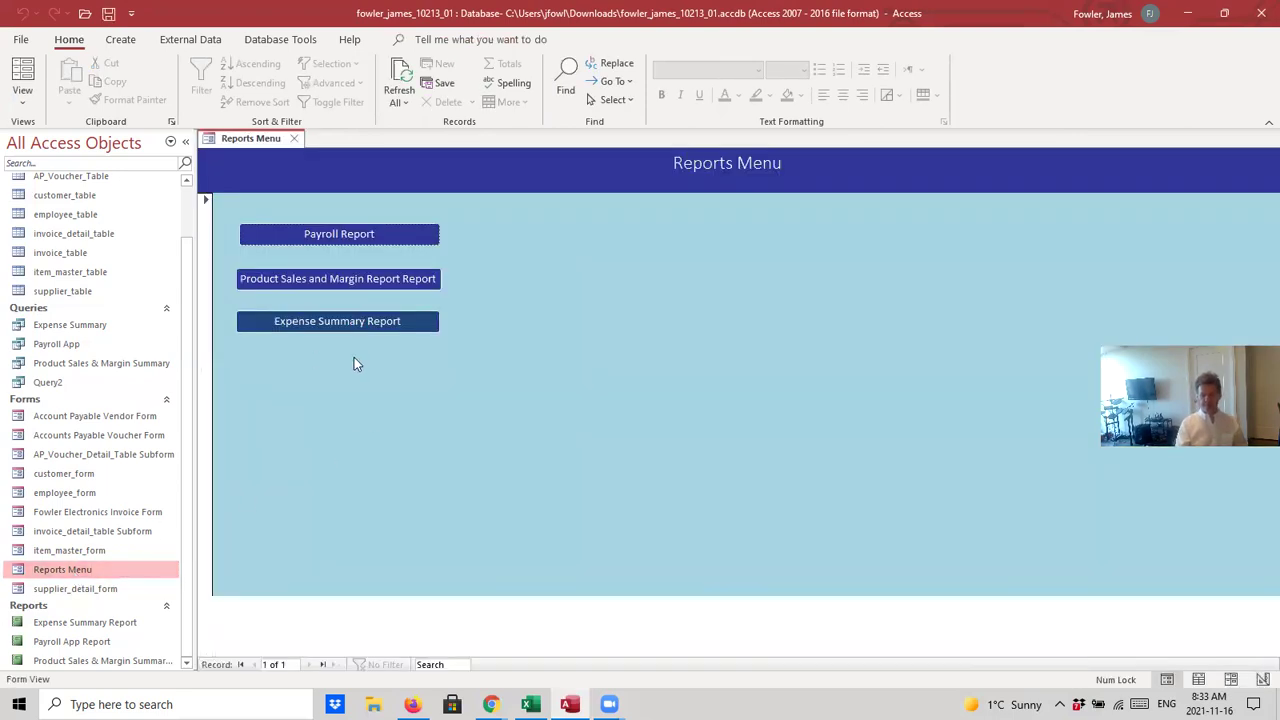
Run the Expense Summary Report with January 2020 as both start and end date
{"action": "left_click", "coordinate": [331, 322]}
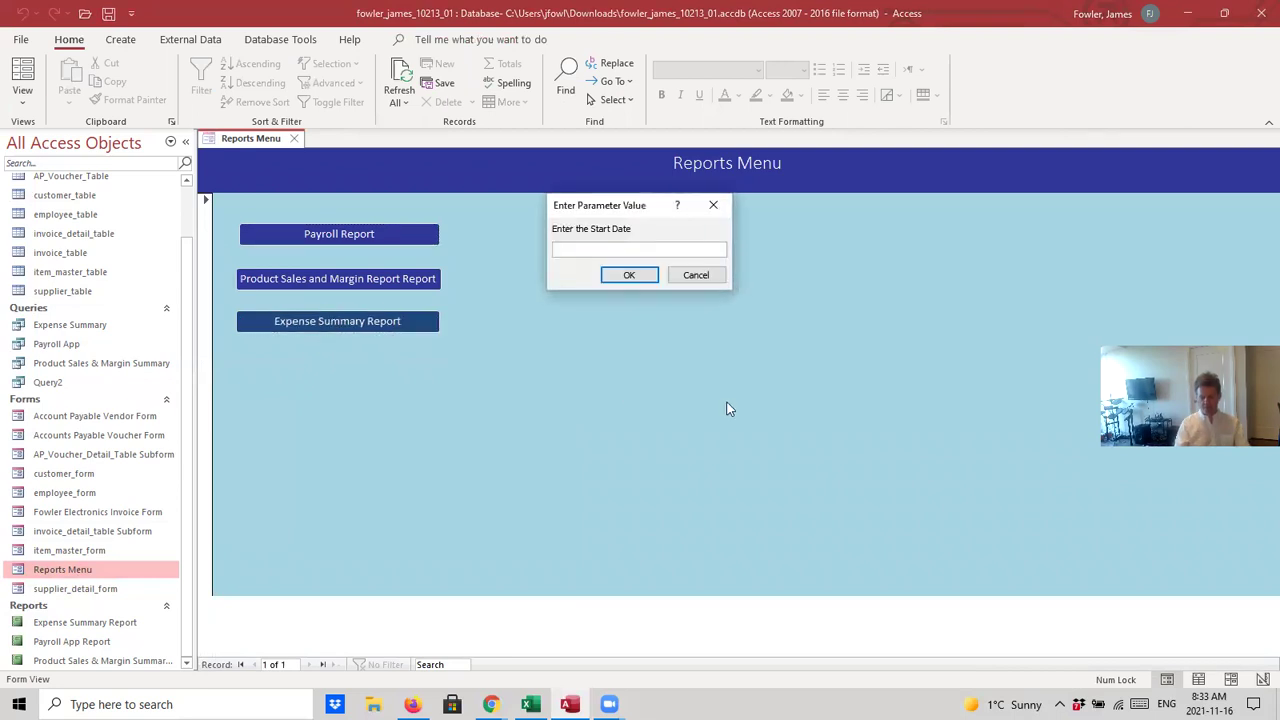
{"action": "type", "text": "1anuary,2020"}
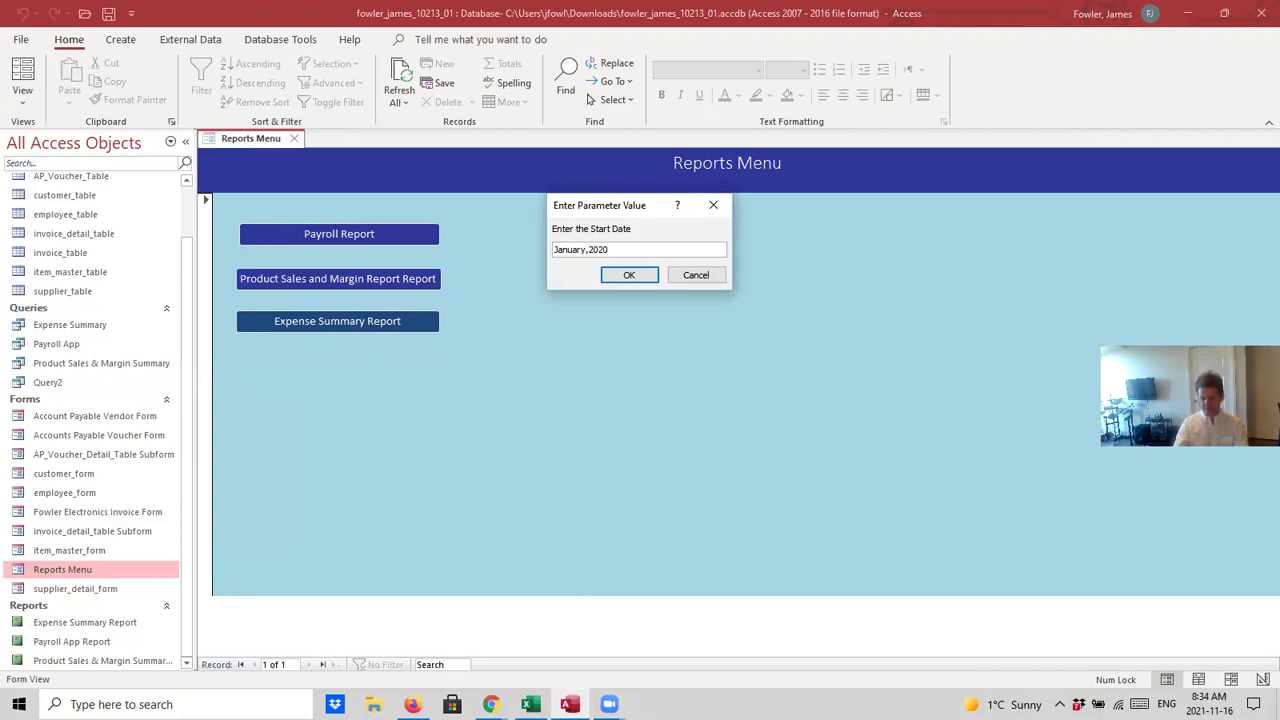
{"action": "key", "text": "Return"}
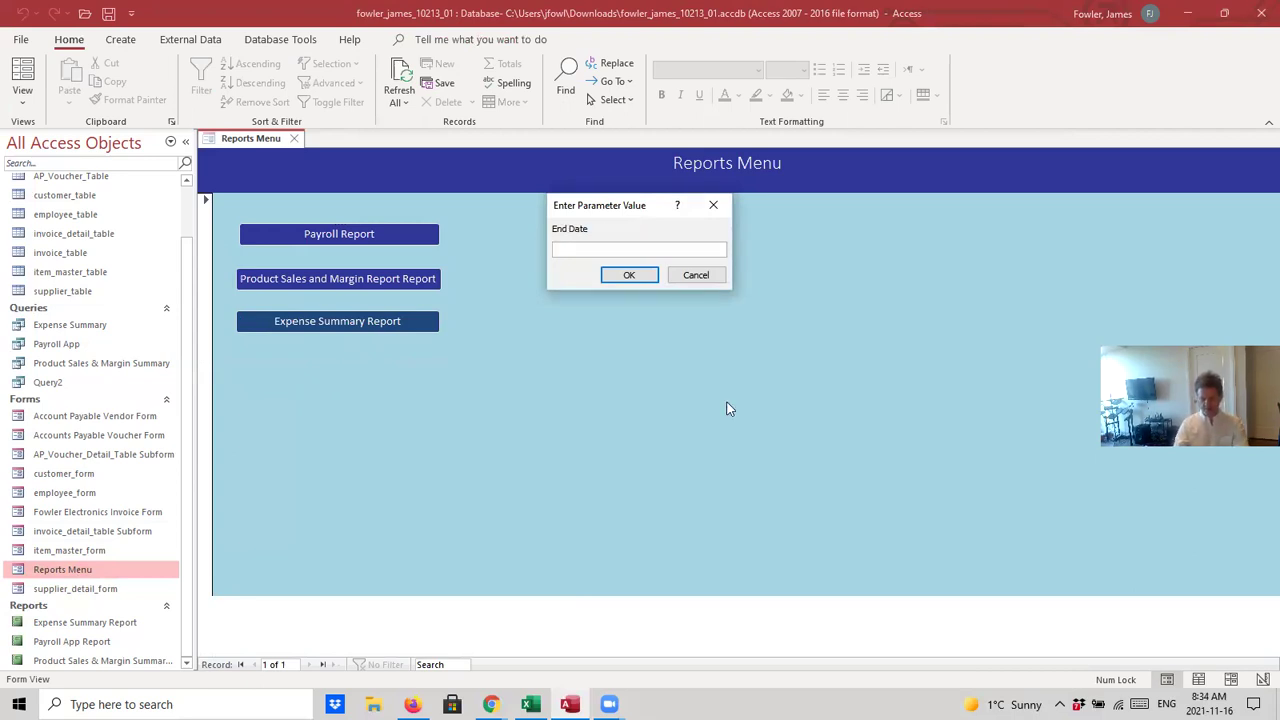
{"action": "type", "text": "Januar"}
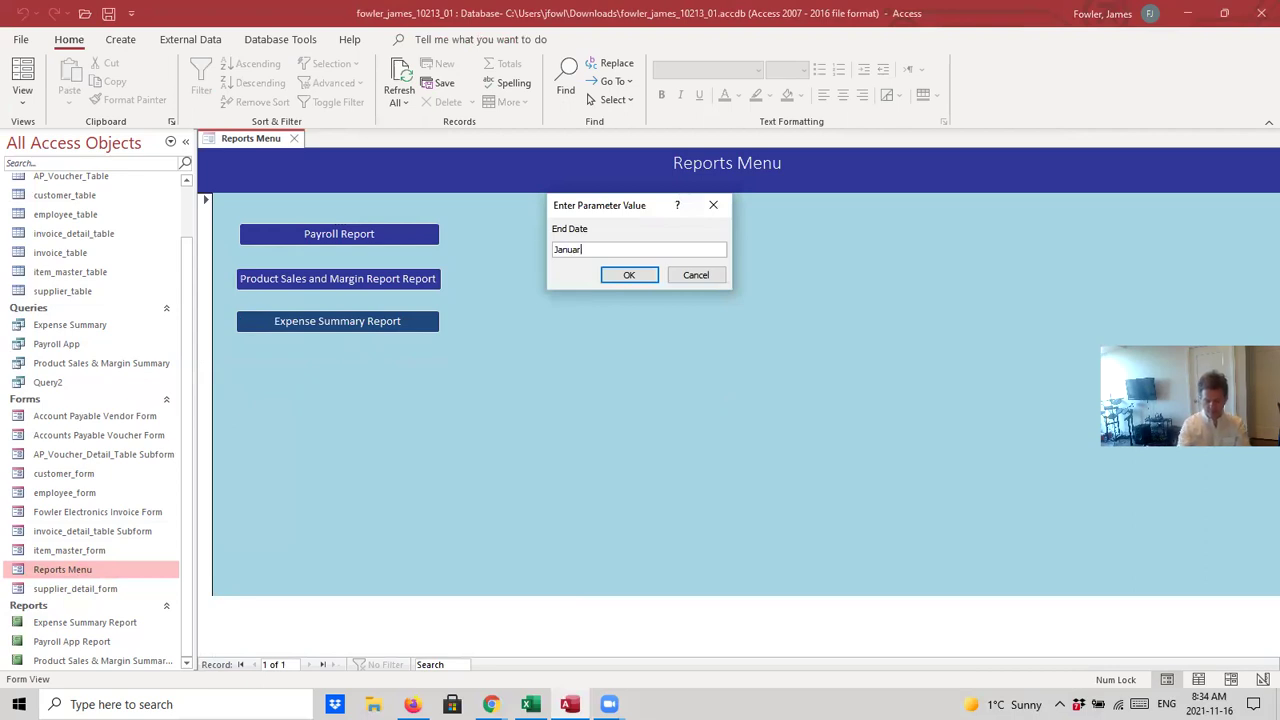
{"action": "type", "text": "y,2020"}
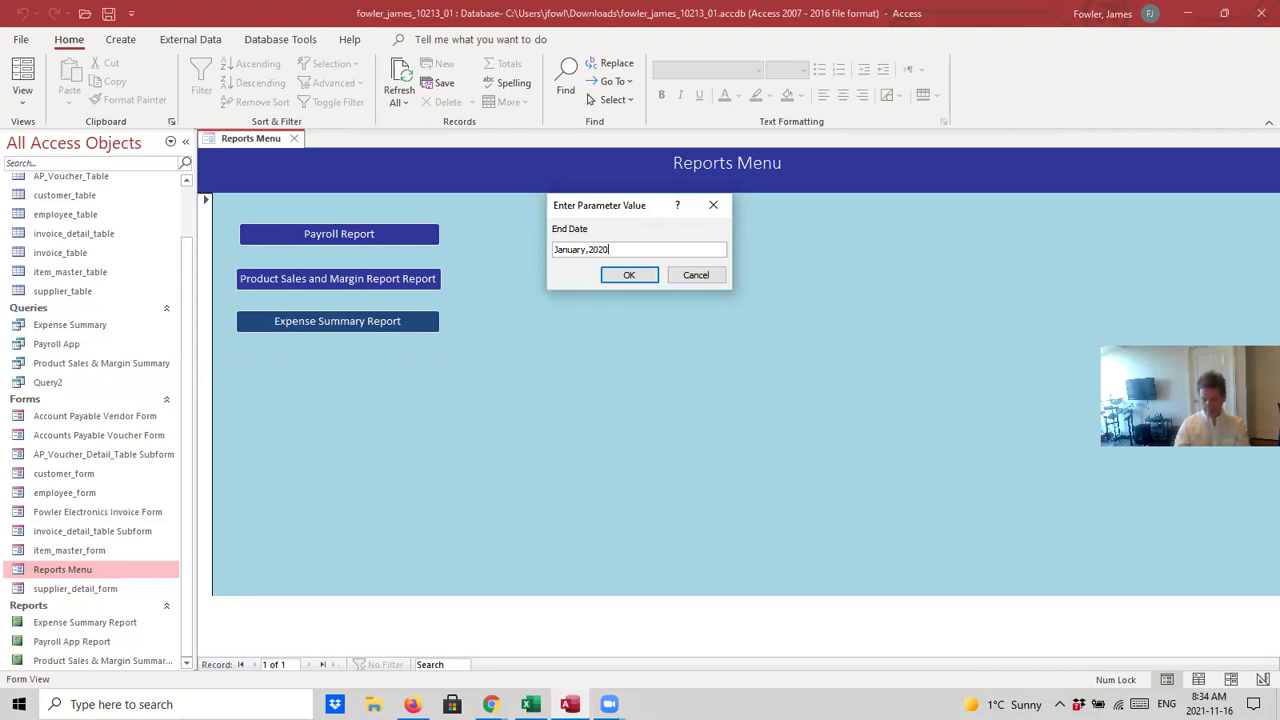
{"action": "key", "text": "Return"}
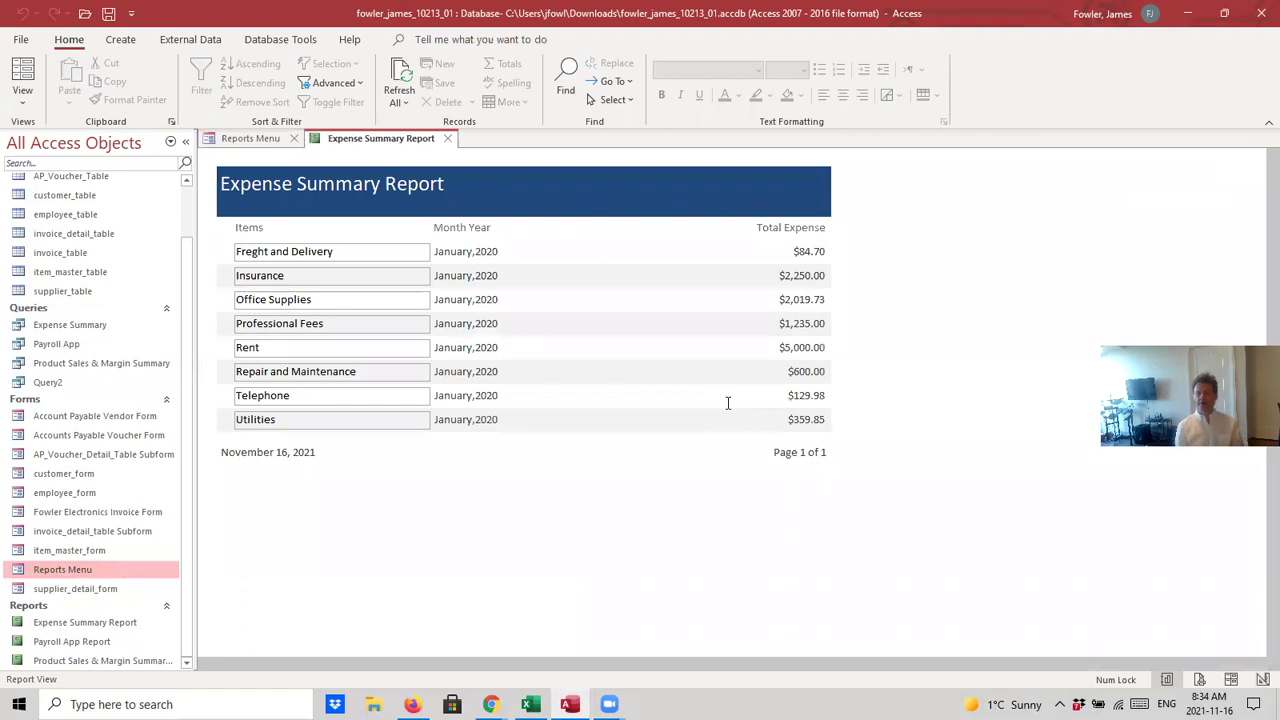